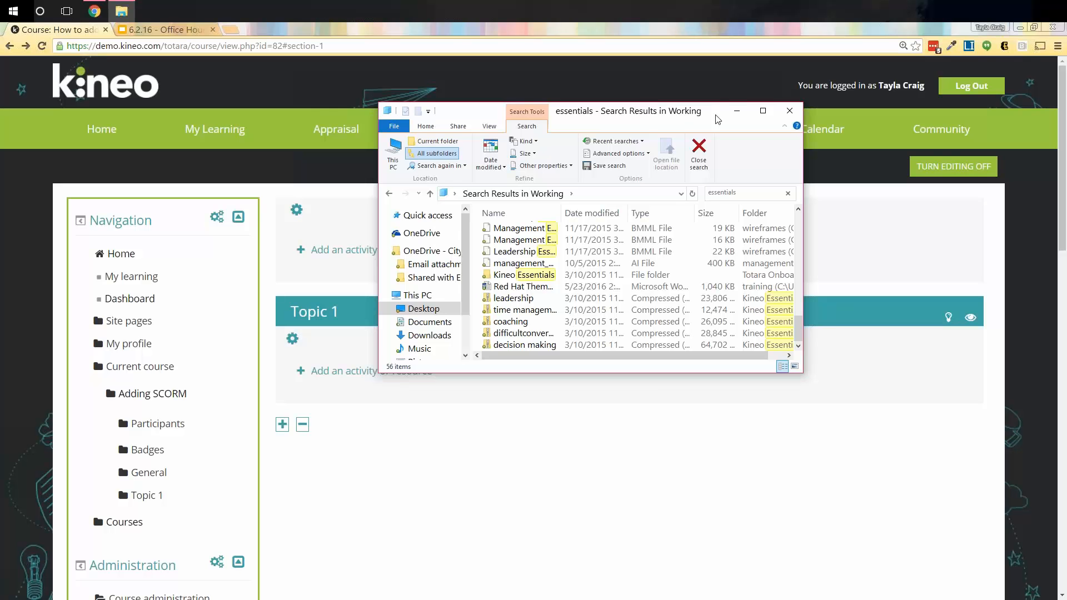
Step: Add a SCORM package activity to Topic 1 of the course
left_click(730, 118)
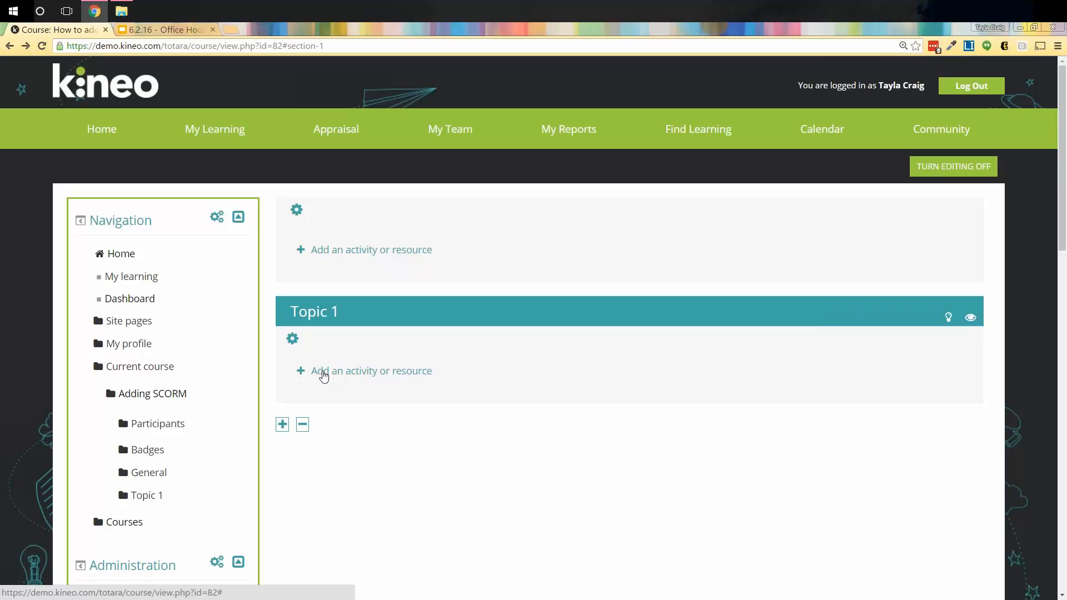
left_click(324, 377)
scroll(426, 300, "down", 2)
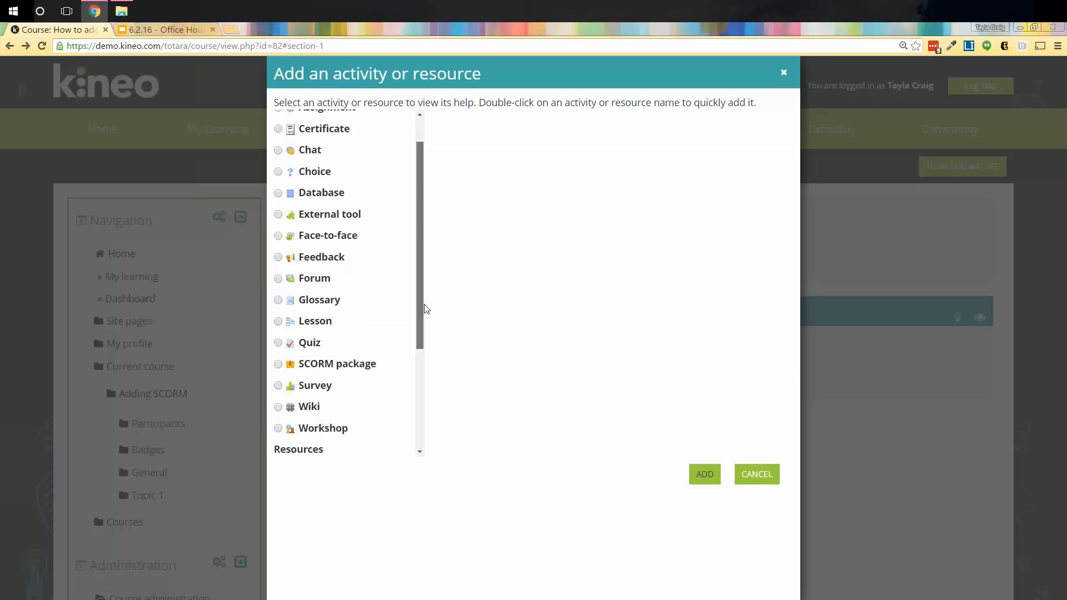
left_click(338, 336)
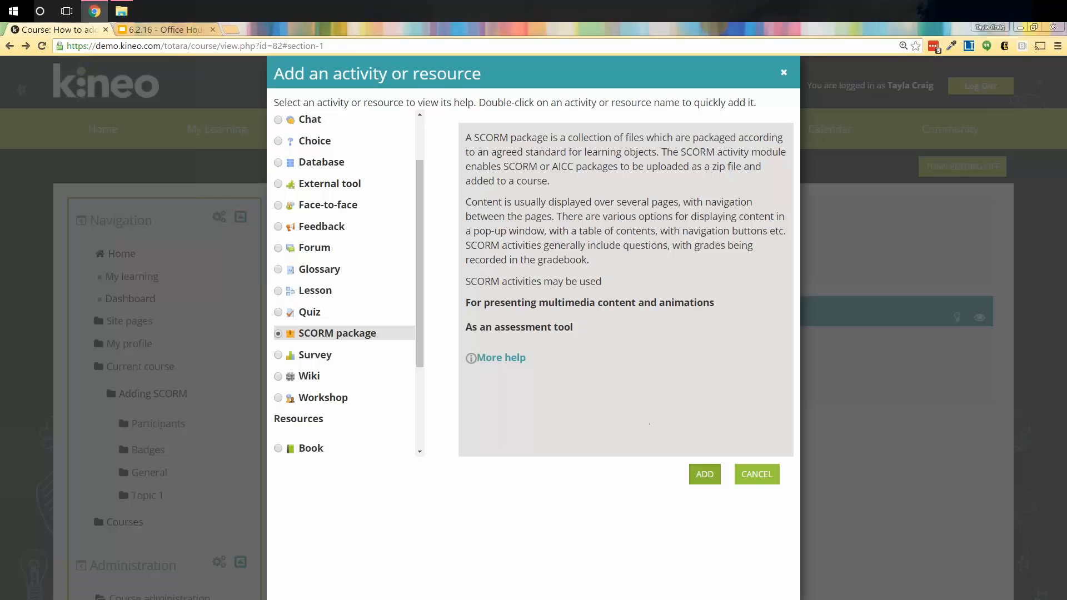
left_click(704, 474)
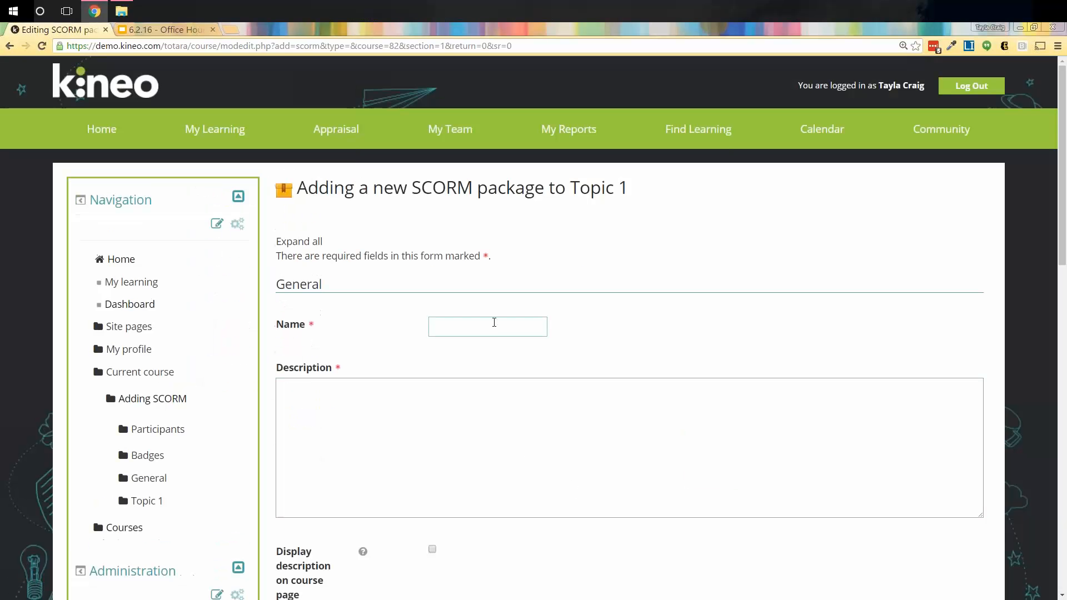
Step: Name the SCORM package Old Fashion and copy the same text into its description
left_click(494, 331)
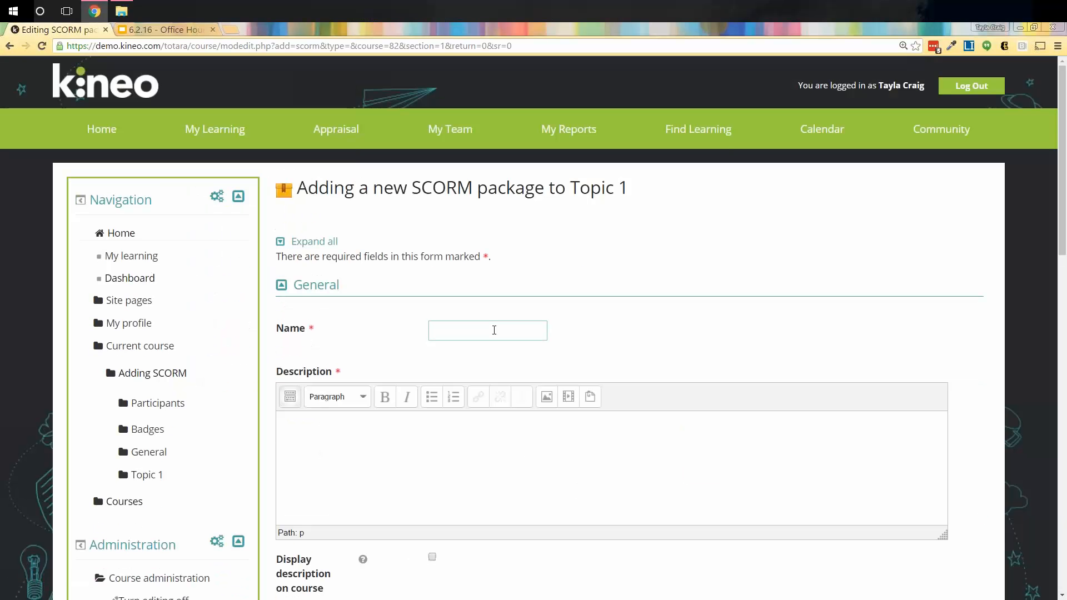
type("Old F")
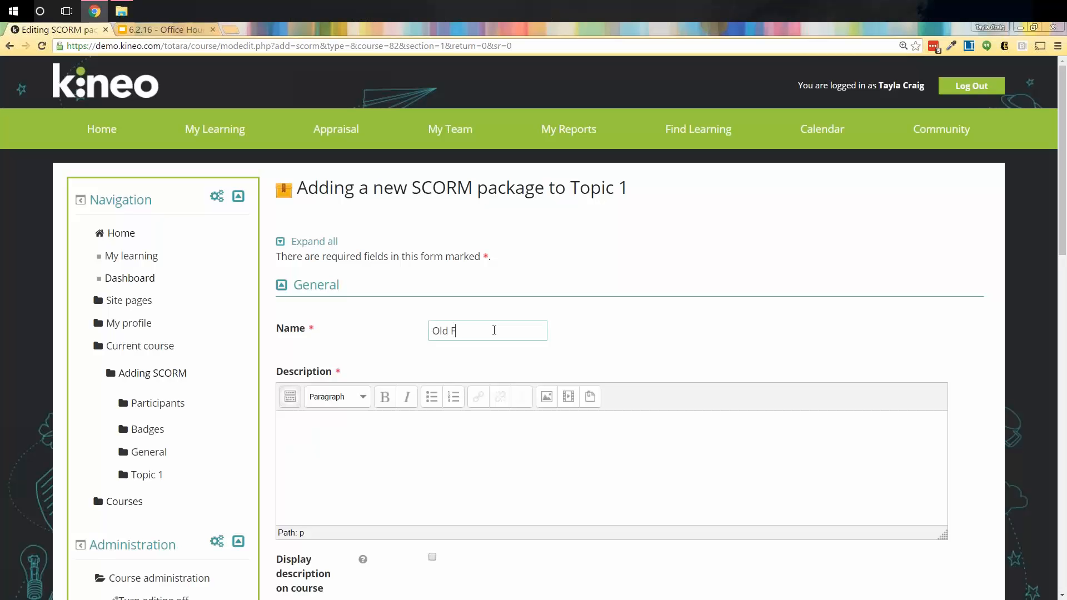
type("ashion")
key("ctrl+a")
key("ctrl+c")
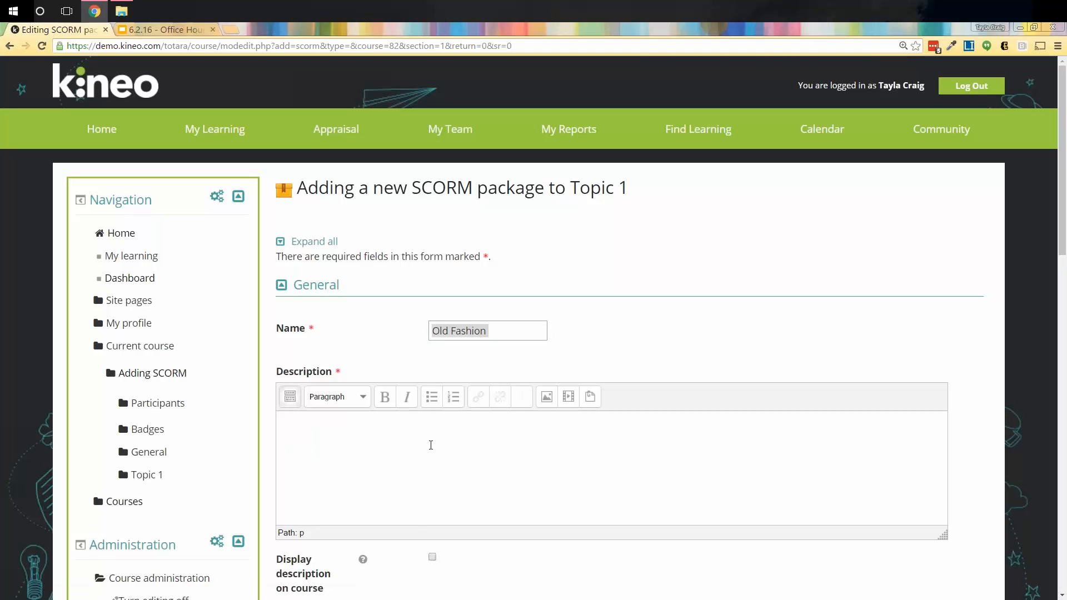
left_click(431, 445)
key("ctrl+v")
scroll(518, 492, "down", 8)
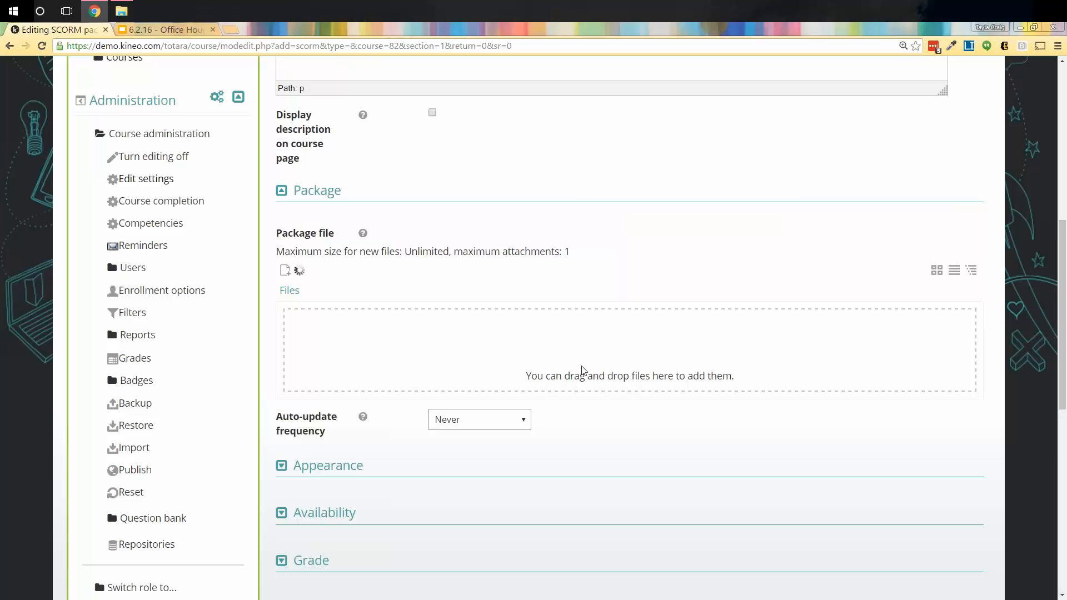
left_click(121, 11)
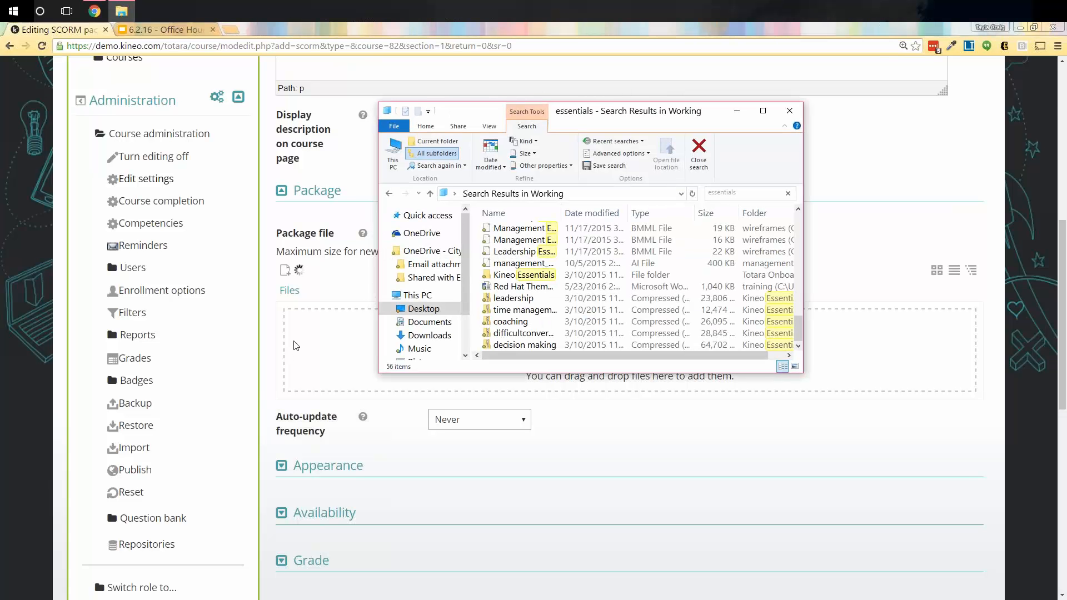
left_click(737, 110)
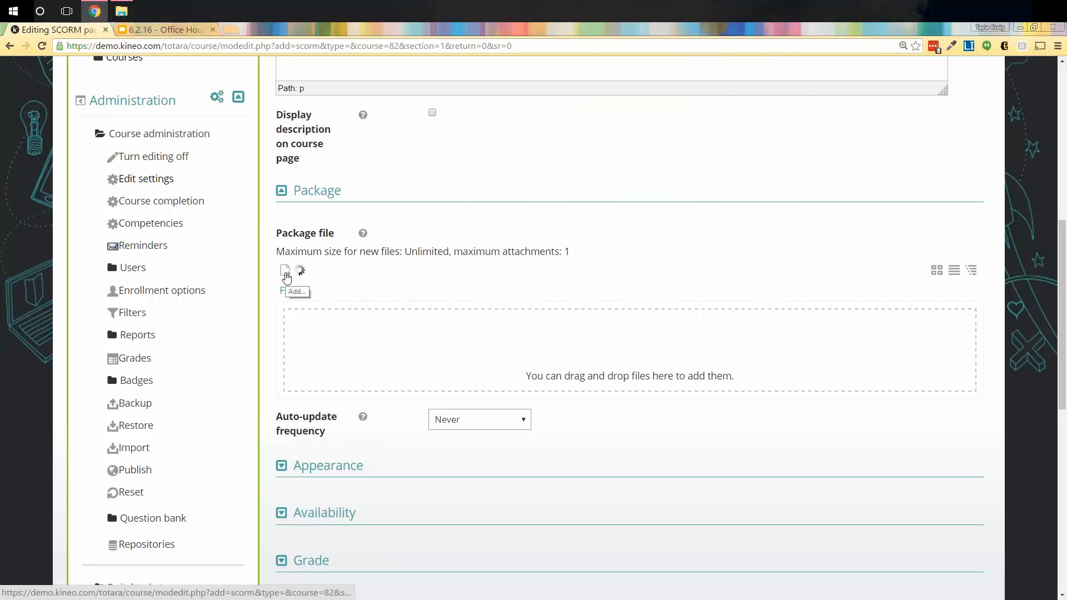
left_click(285, 271)
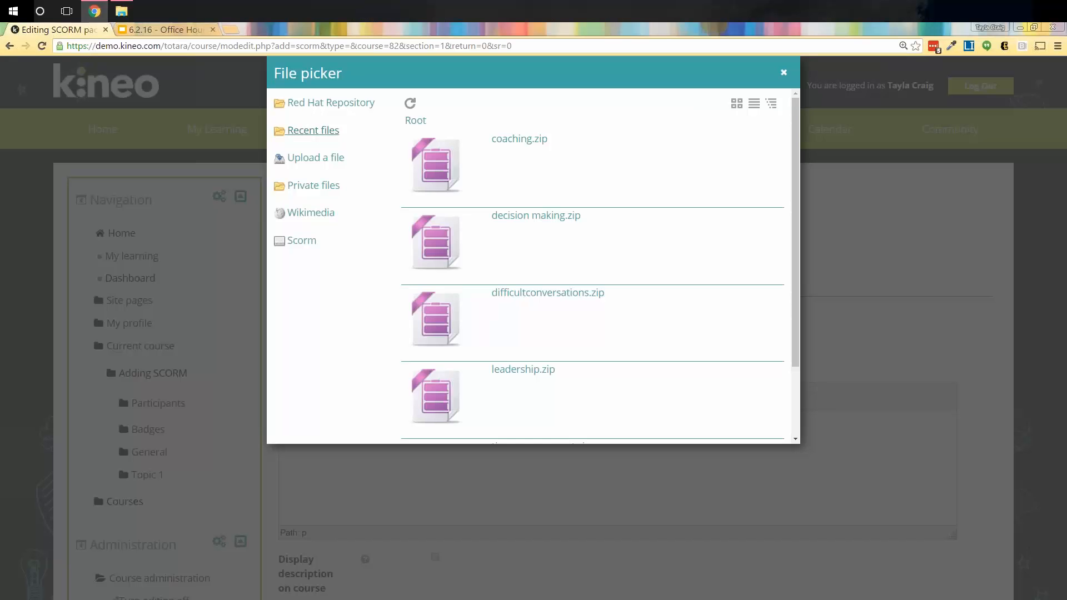
left_click(312, 158)
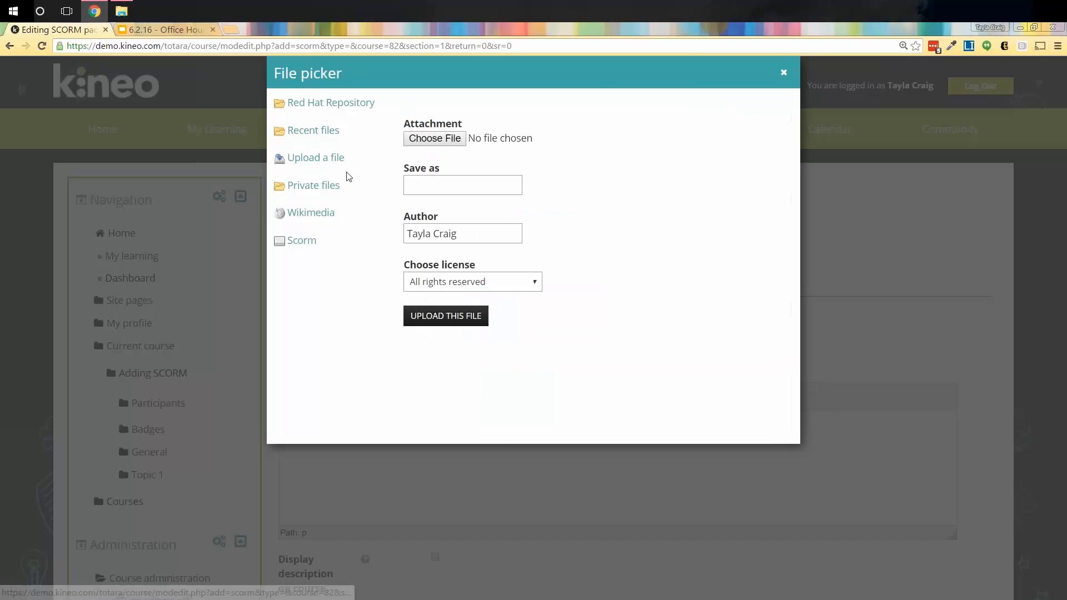
left_click(443, 146)
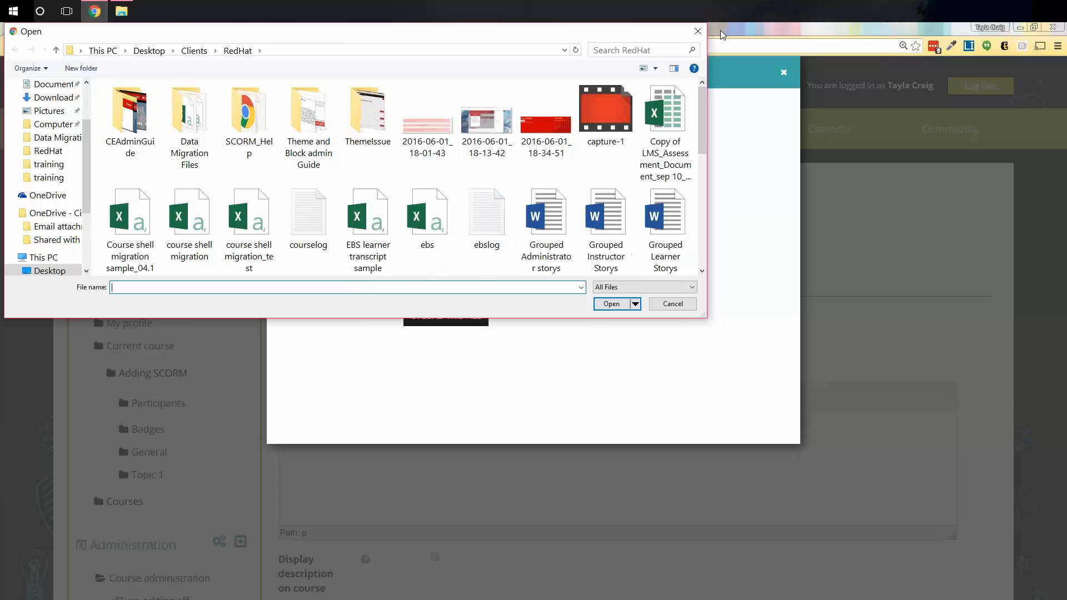
left_click(700, 29)
left_click(783, 73)
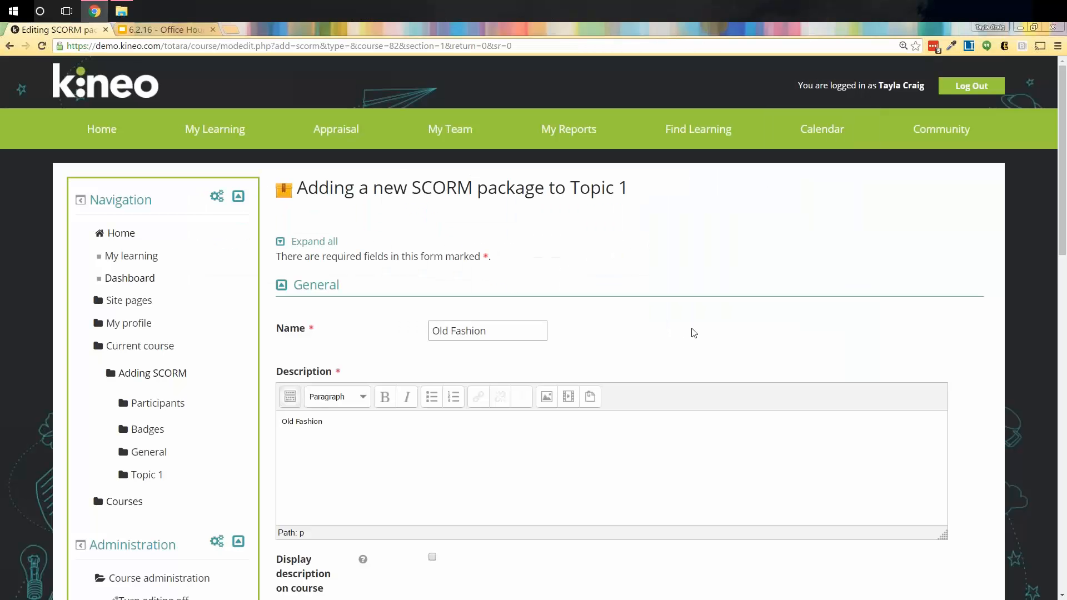
Step: Upload time management.zip from the File Explorer search results as the activity's package file
left_click(327, 435)
scroll(326, 435, "down", 8)
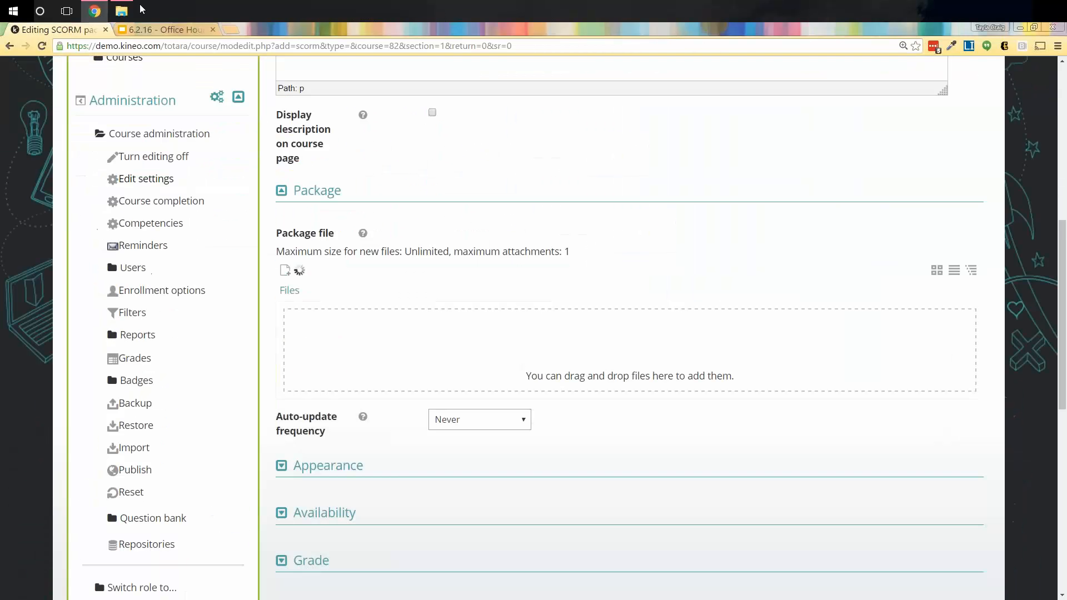
left_click(128, 8)
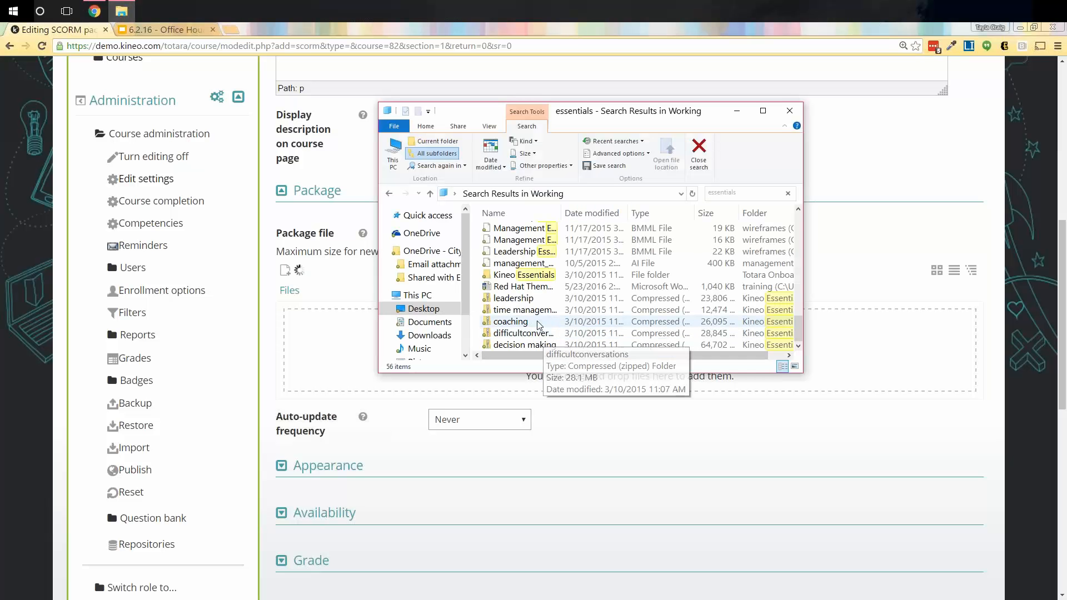
left_click_drag(537, 314, 324, 369)
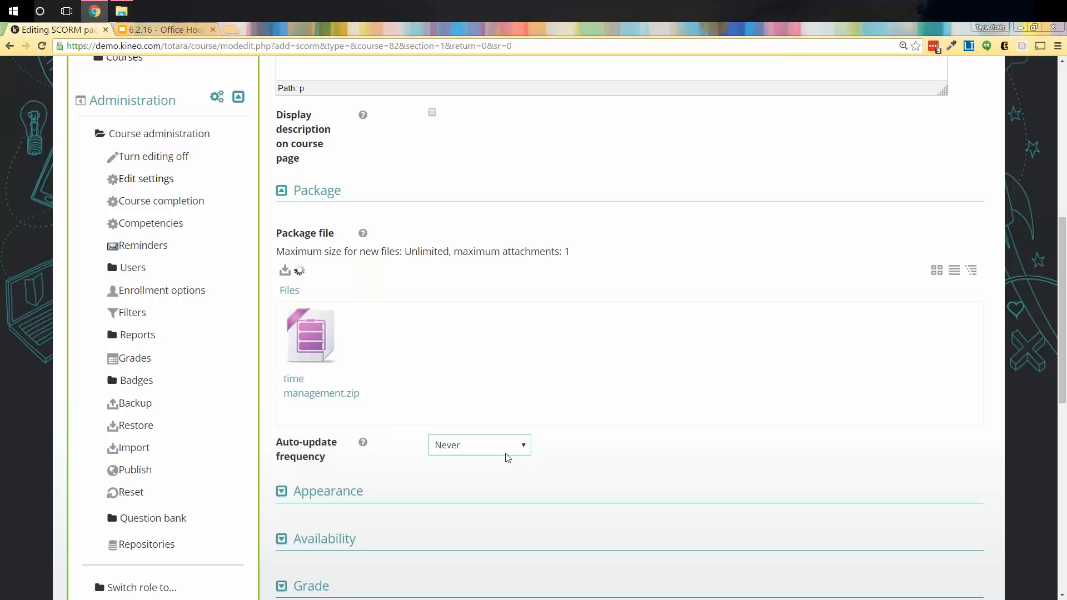
Step: Save the new SCORM package with its remaining settings unchanged and return to the course
scroll(470, 377, "down", 5)
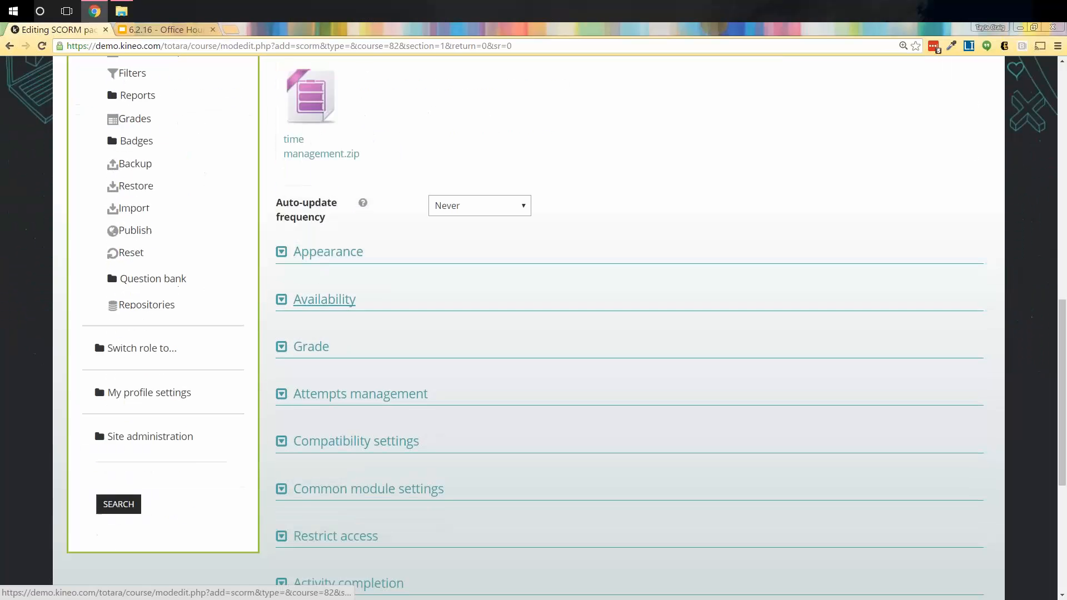
left_click(281, 216)
left_click(327, 215)
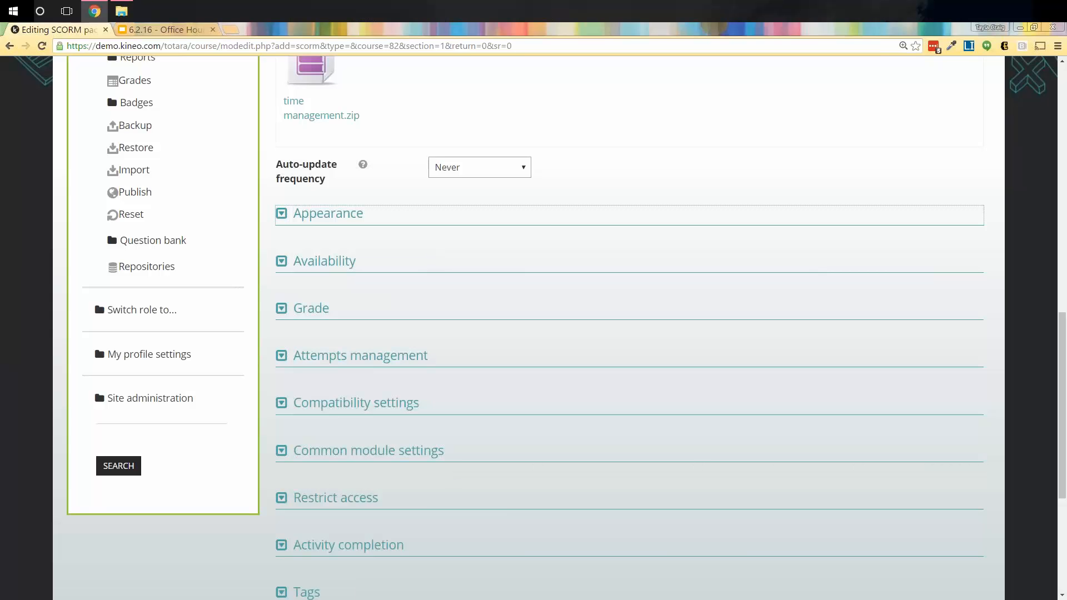
scroll(348, 496, "down", 3)
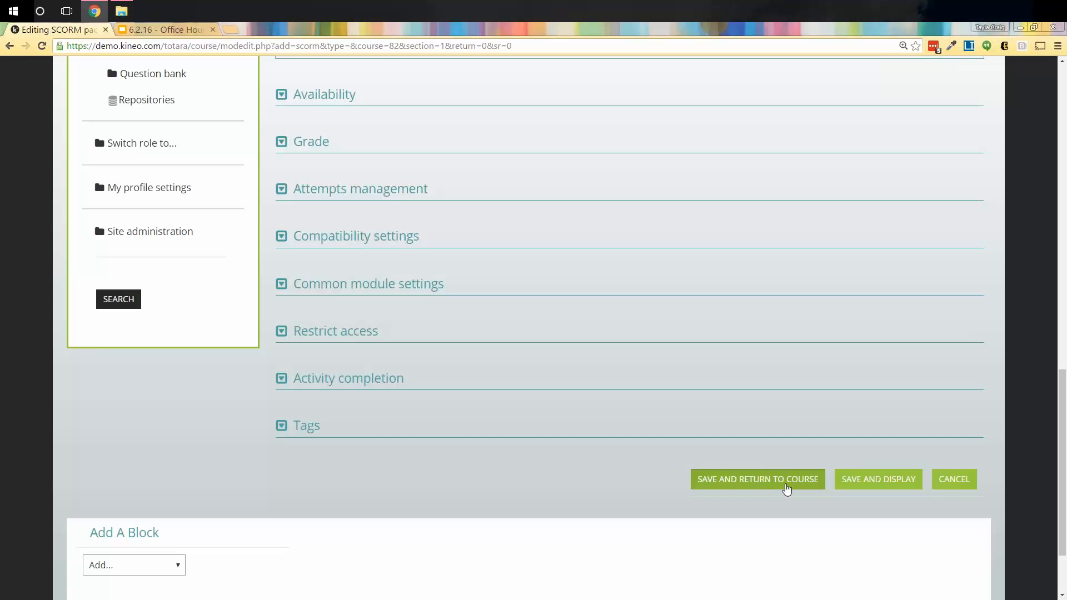
left_click(786, 485)
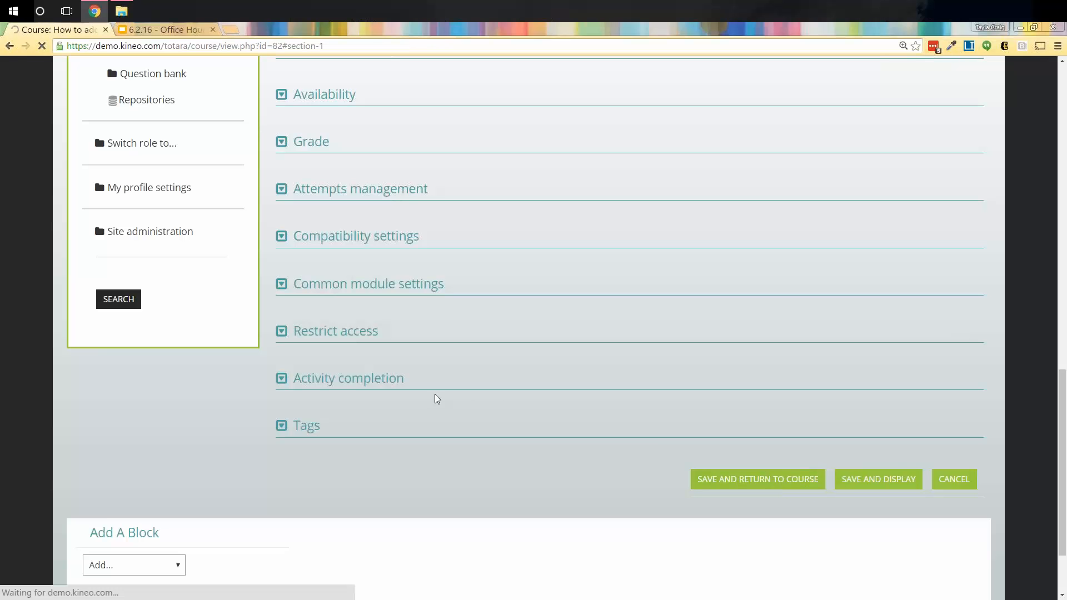
Step: Drop time management.zip from File Explorer directly onto Topic 1 and upload it as a SCORM package
scroll(437, 399, "up", 1)
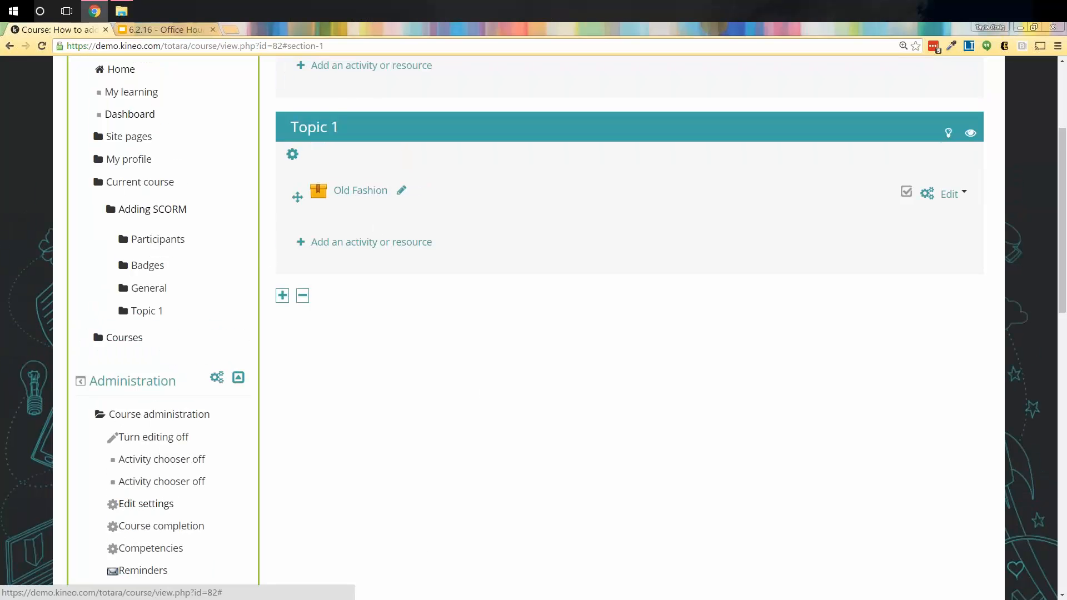
left_click(122, 11)
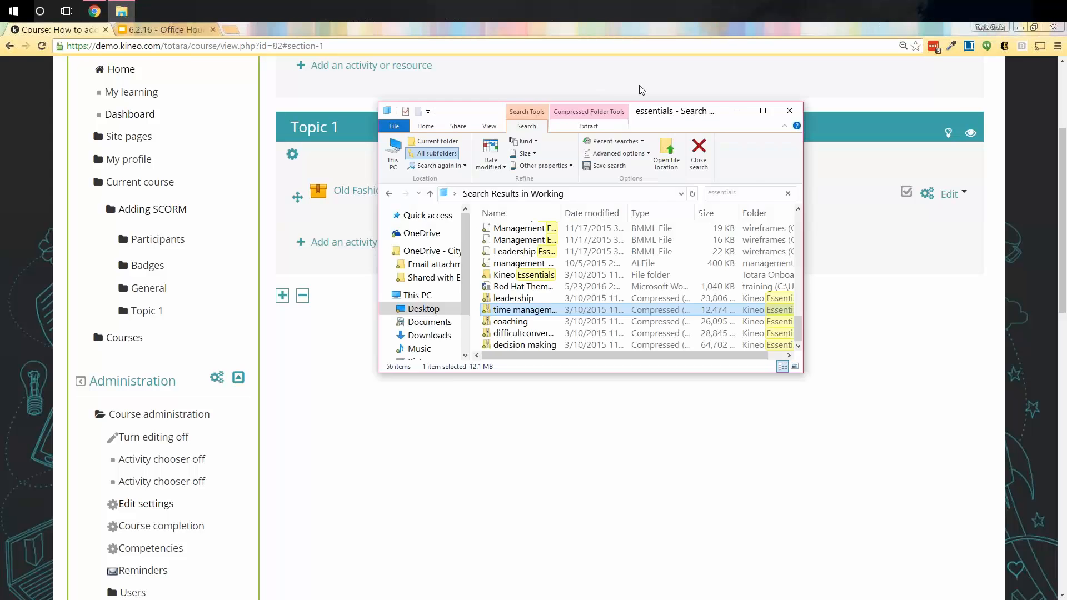
left_click_drag(687, 120, 846, 97)
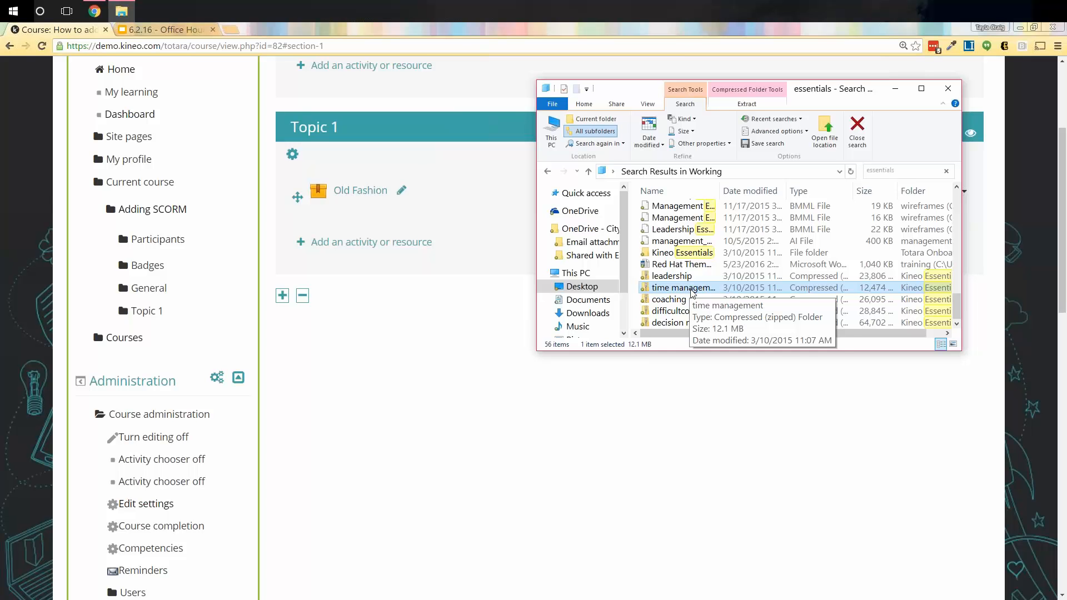
left_click_drag(693, 294, 347, 252)
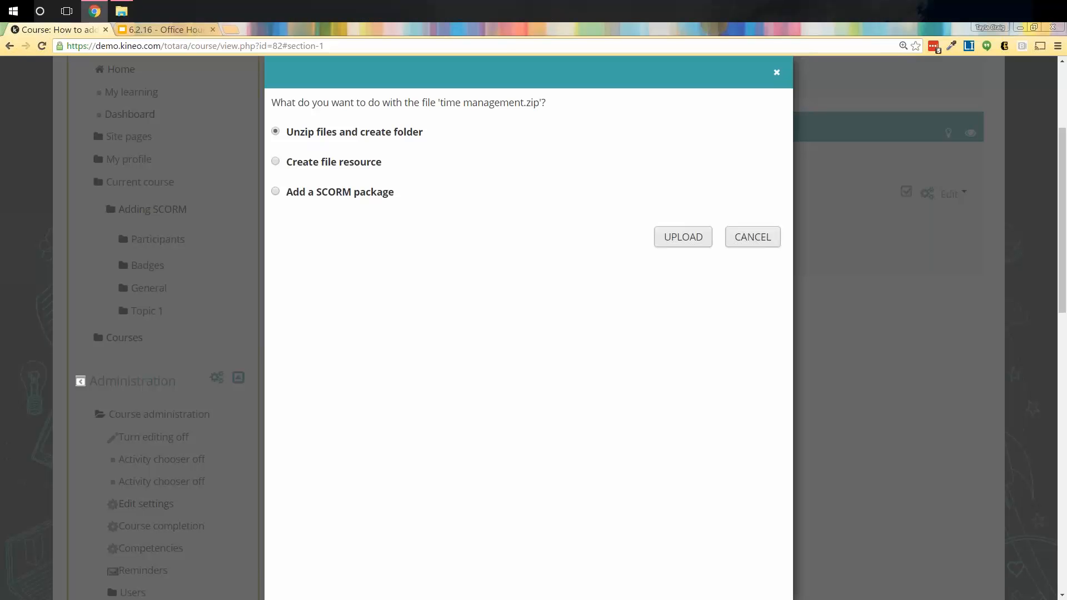
left_click(319, 196)
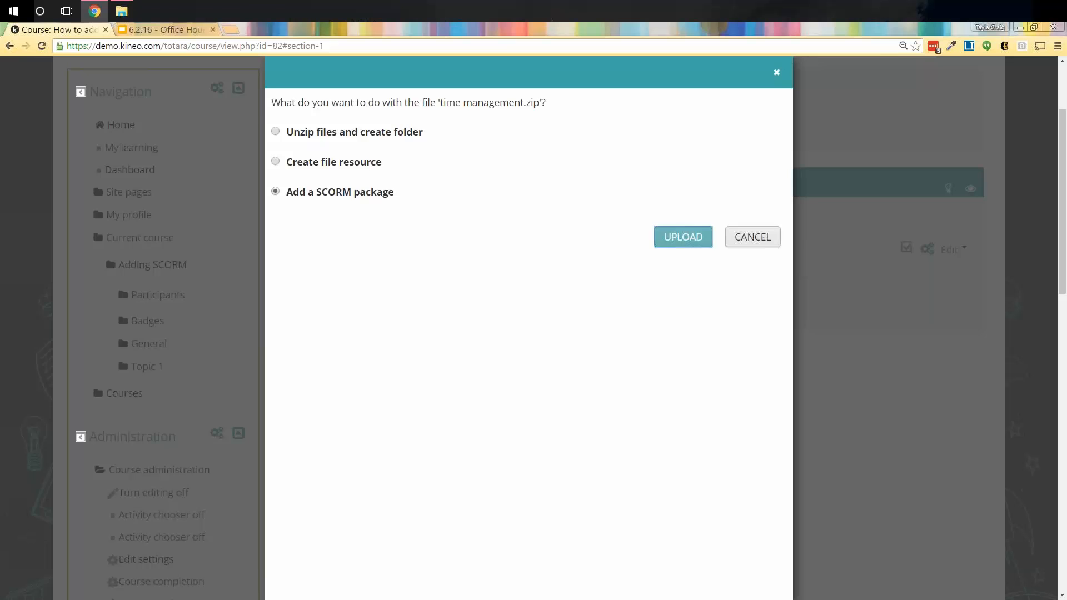
left_click(683, 237)
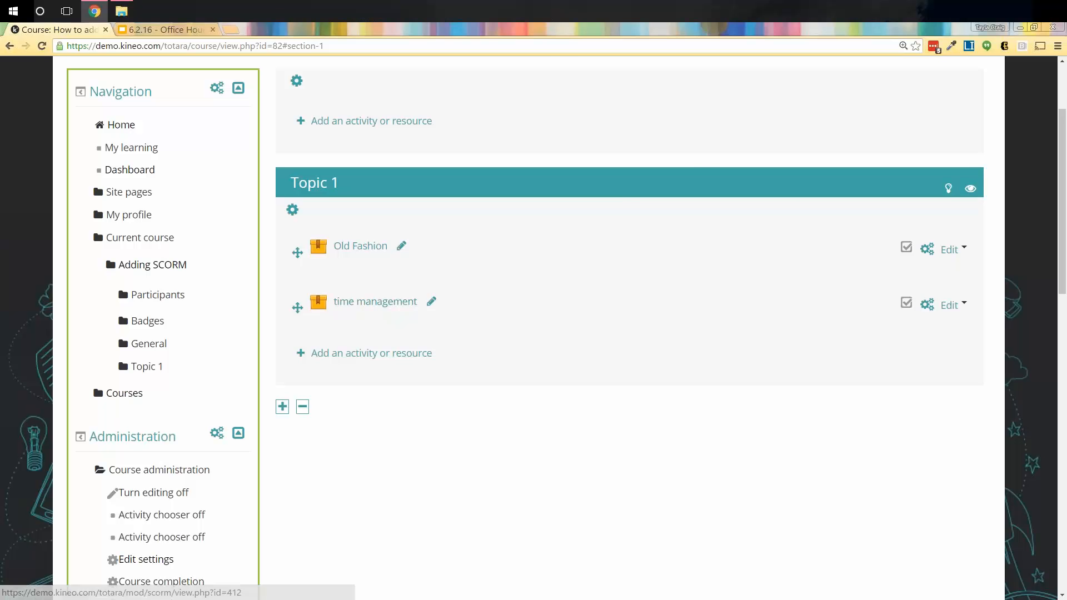
Step: Rename the time management activity in Topic 1 as The 2.7 way
key("alt+Tab")
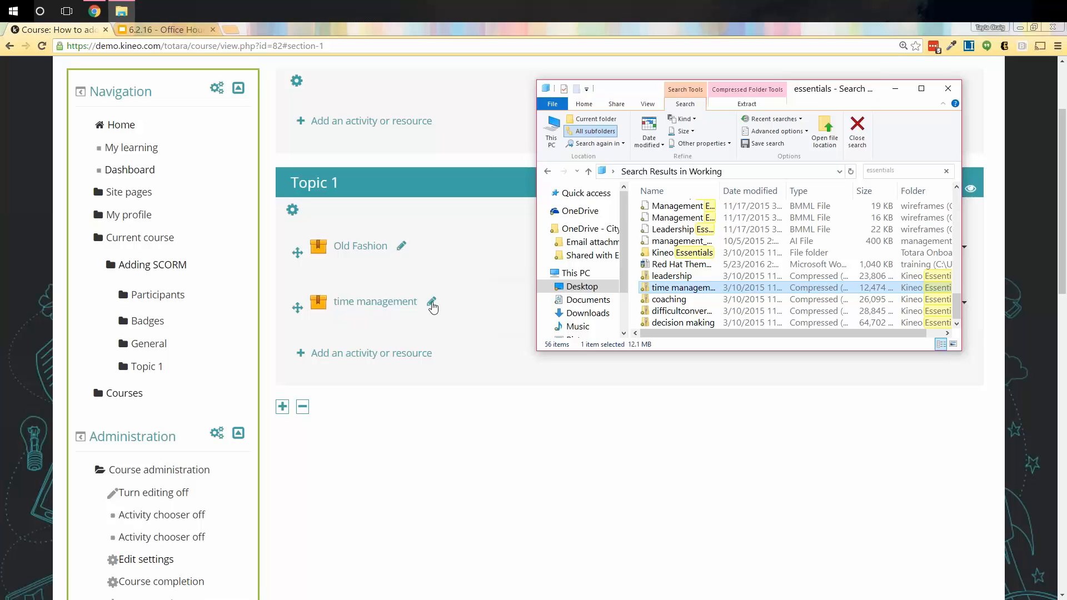
left_click(431, 301)
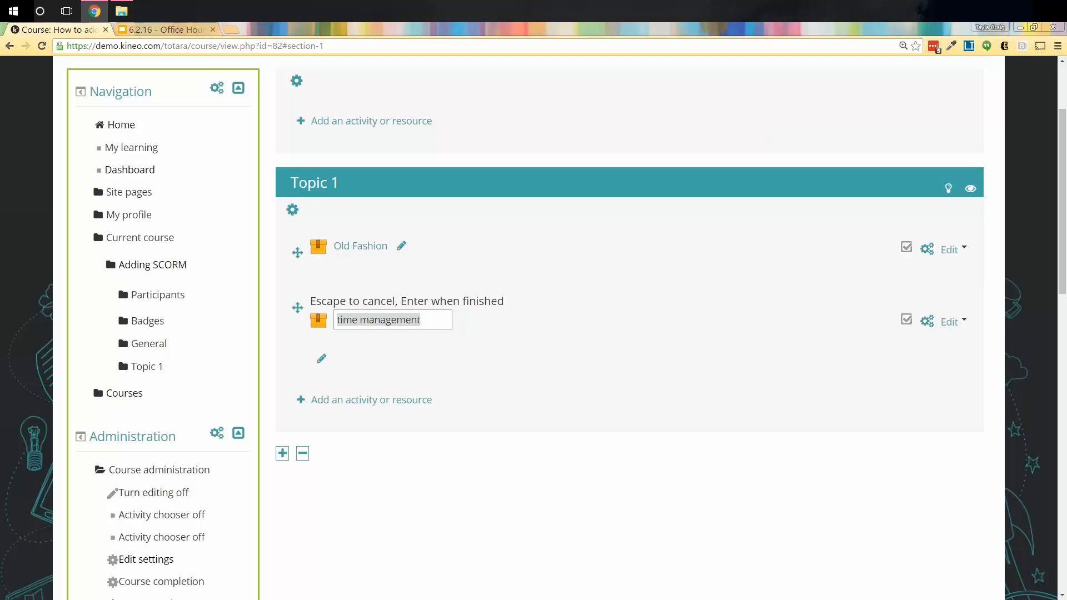
type("The ")
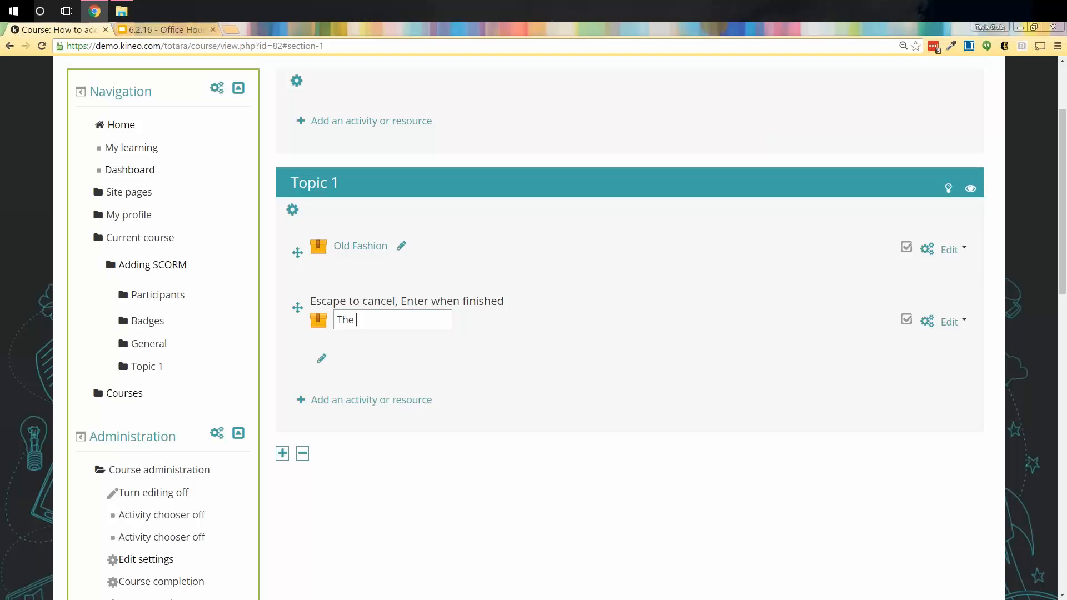
type("2.7 way")
key("Return")
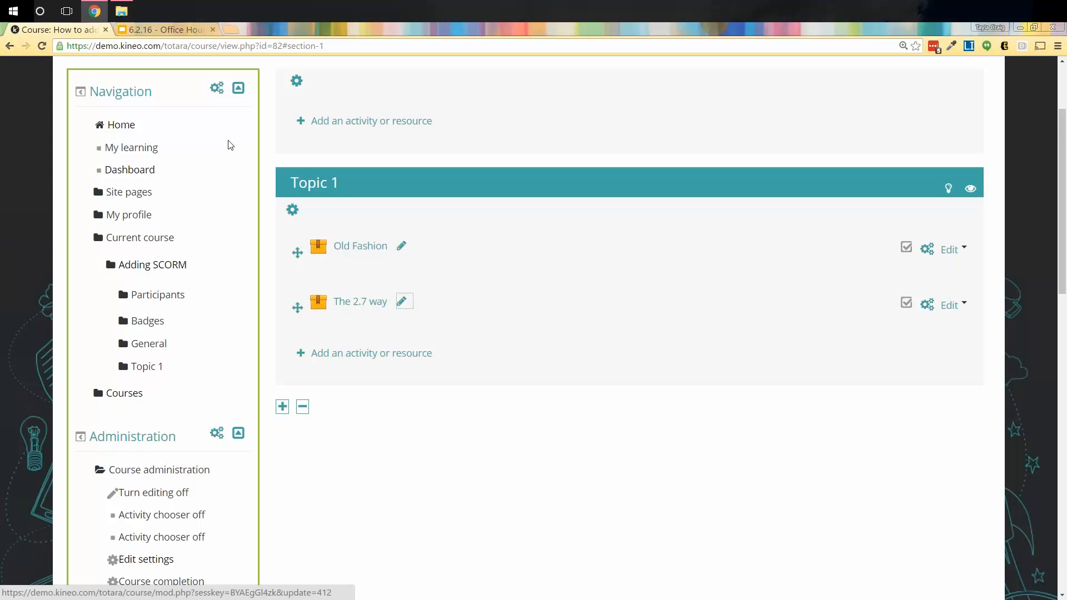
Step: Locate the SCORM package settings among the activity module plugins in Site administration
scroll(57, 365, "down", 7)
scroll(60, 371, "down", 6)
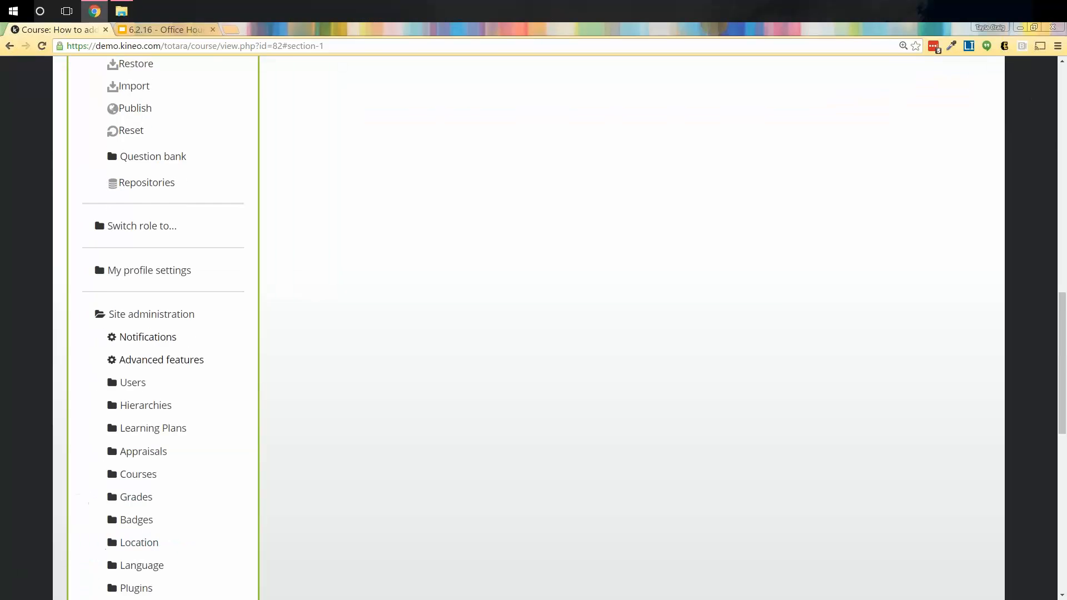
scroll(141, 312, "down", 5)
left_click(113, 333)
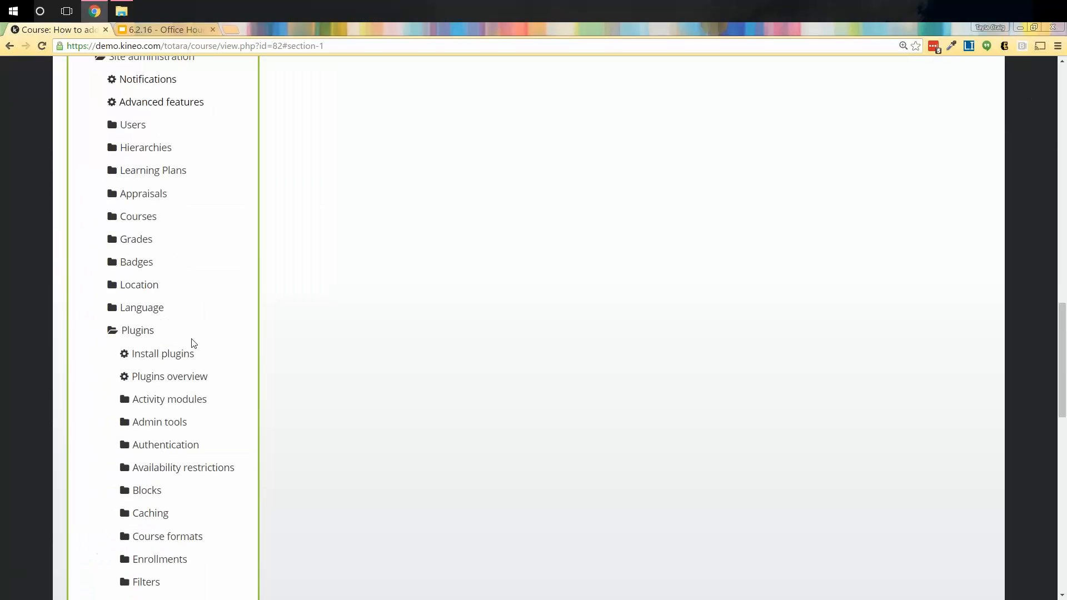
scroll(195, 345, "down", 3)
left_click(125, 233)
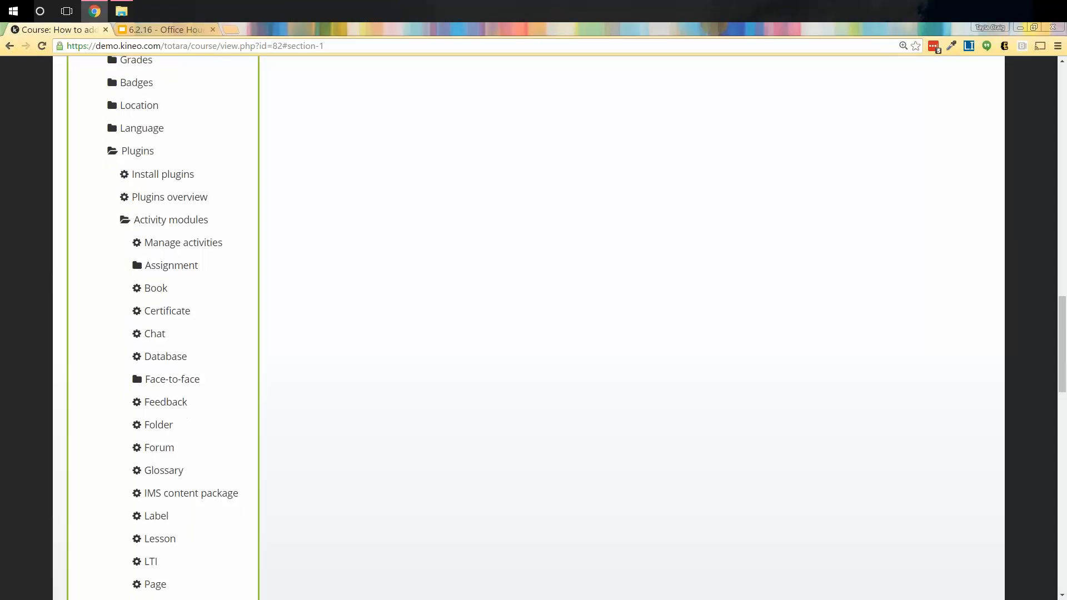
scroll(170, 448, "down", 4)
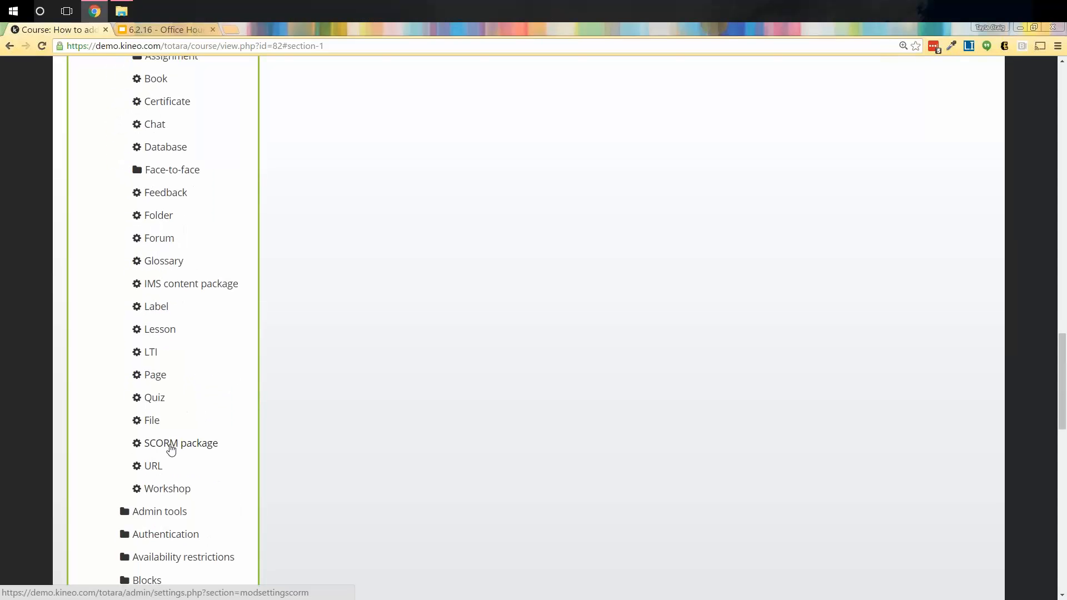
scroll(310, 352, "up", 11)
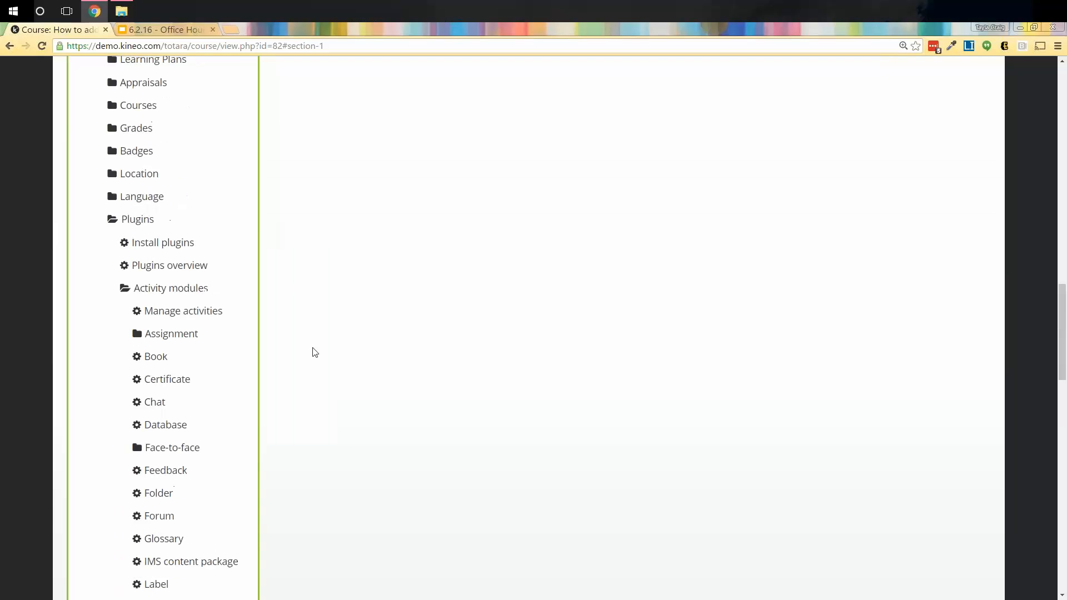
scroll(98, 229, "up", 12)
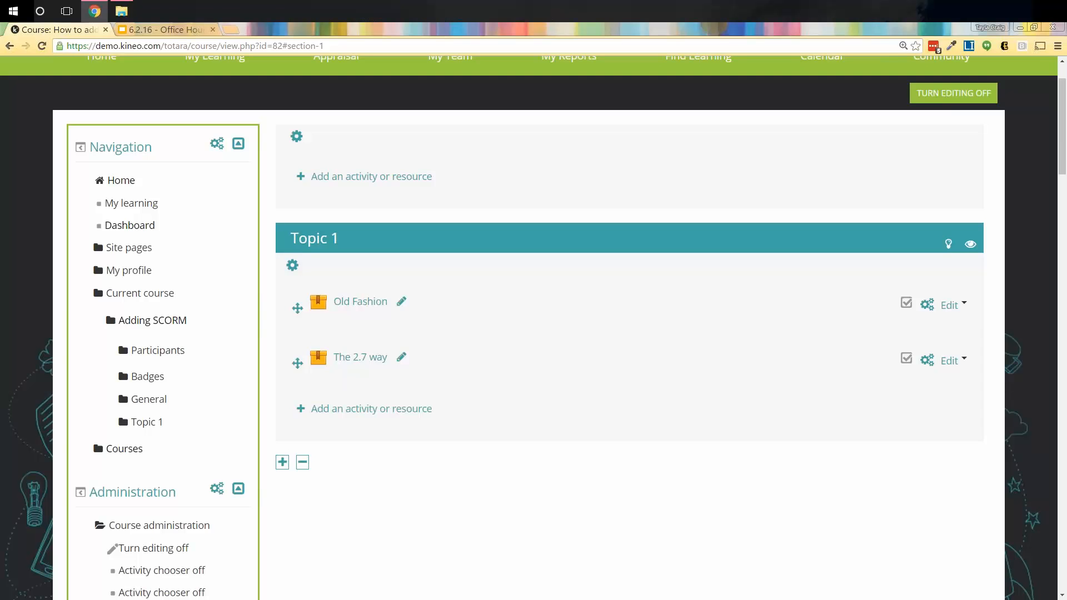
Step: Start adding a new SCORM package activity to Topic 1
scroll(310, 340, "down", 8)
scroll(310, 341, "up", 4)
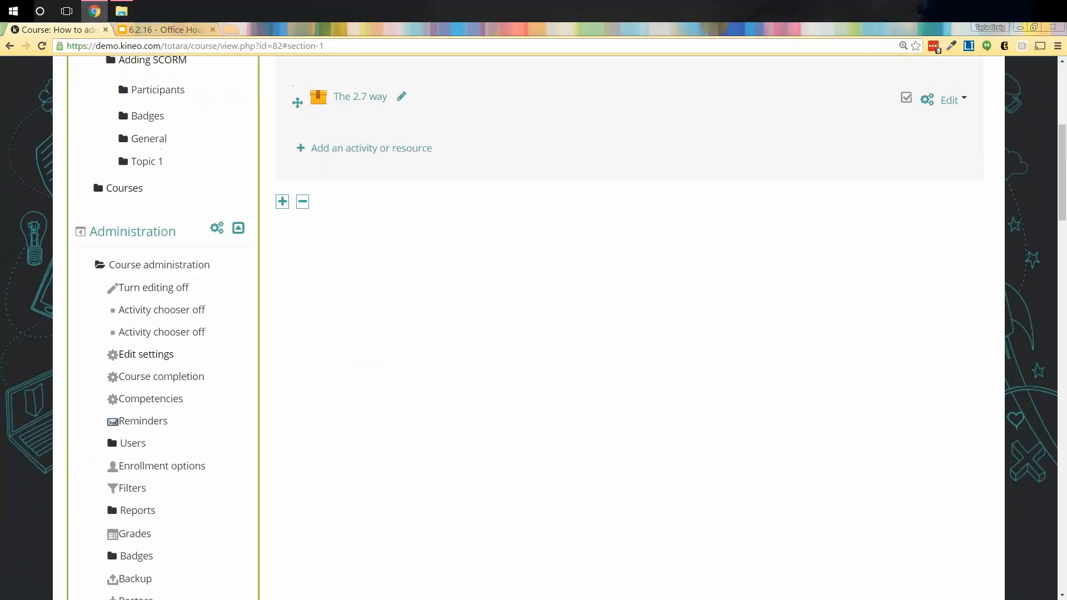
scroll(334, 310, "up", 3)
left_click(333, 300)
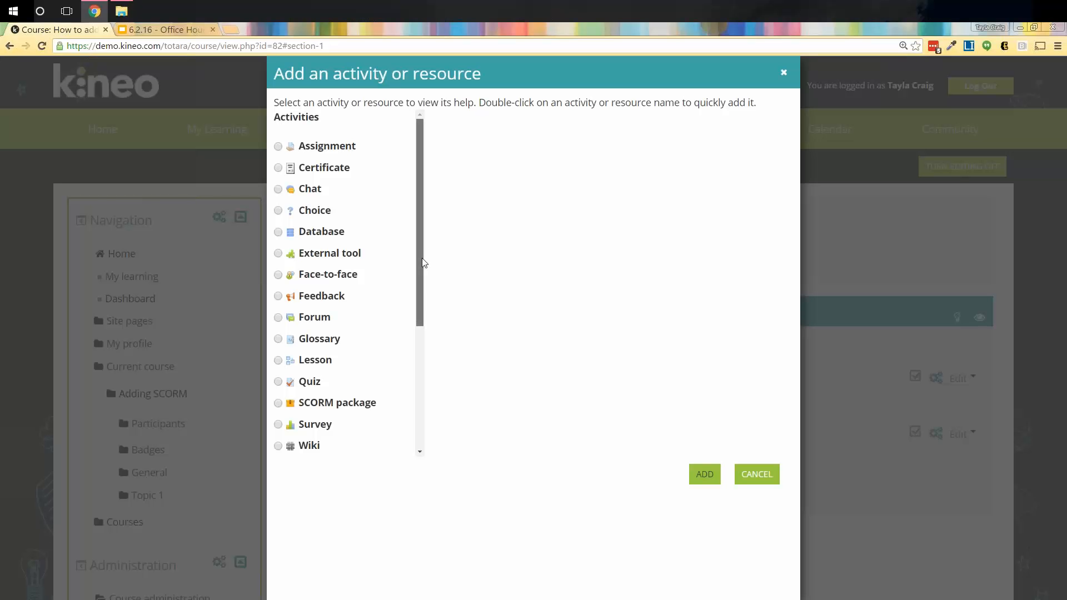
scroll(388, 329, "down", 1)
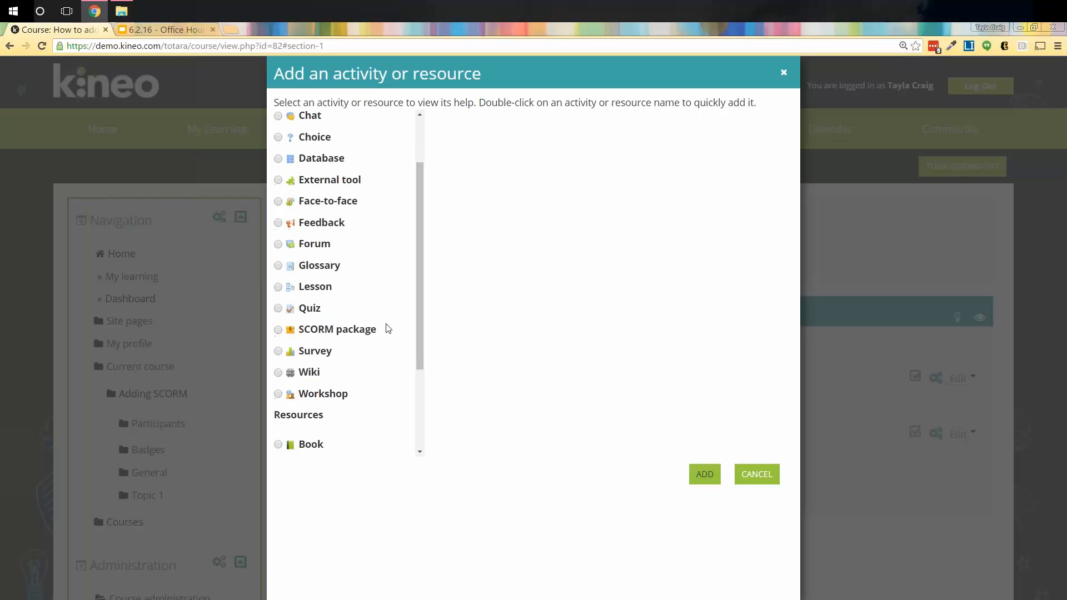
left_click(355, 330)
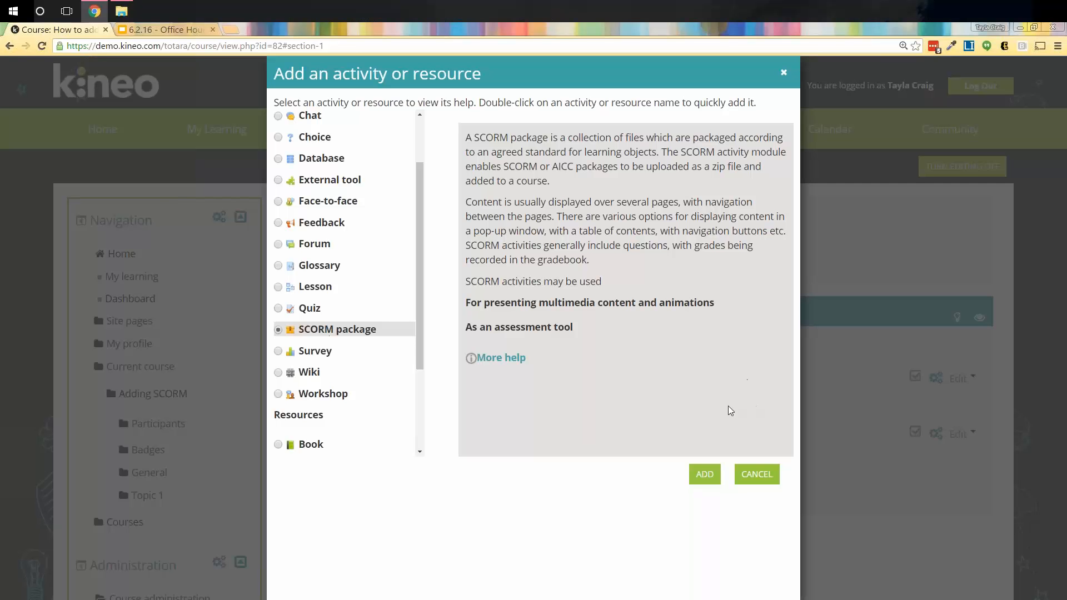
left_click(708, 475)
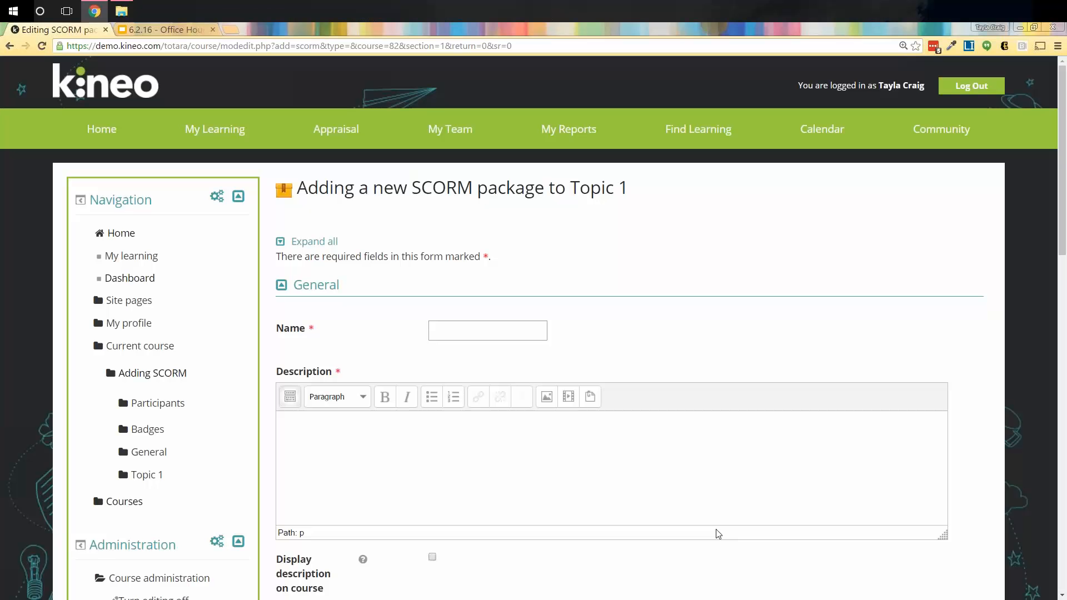
Step: Name the SCORM package Server File and fill its description with one generated 10-sentence placeholder paragraph
left_click(475, 332)
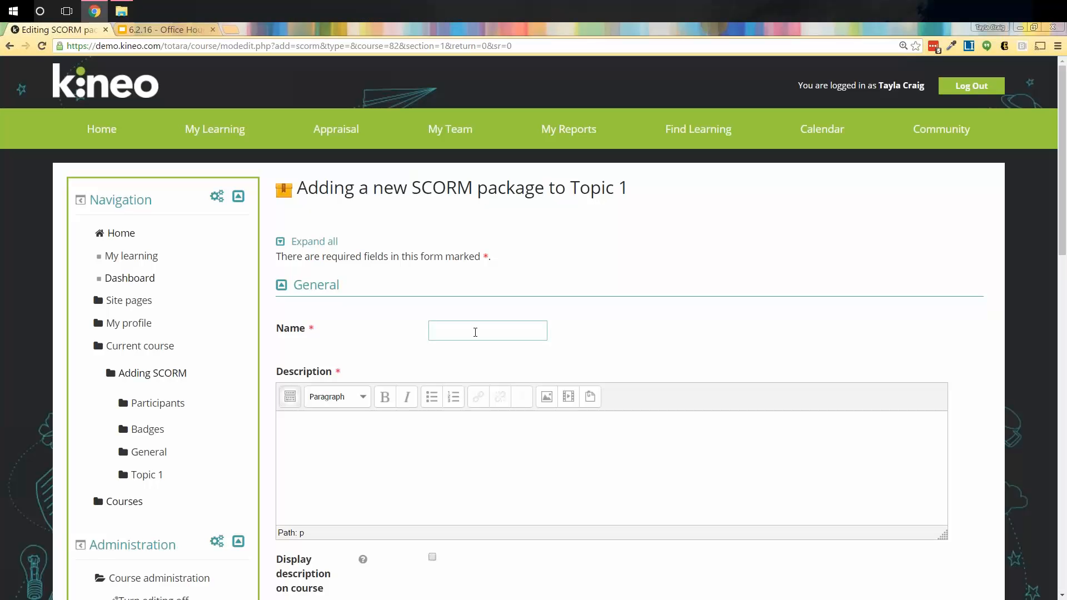
type("Server File")
key("ctrl+shift+l")
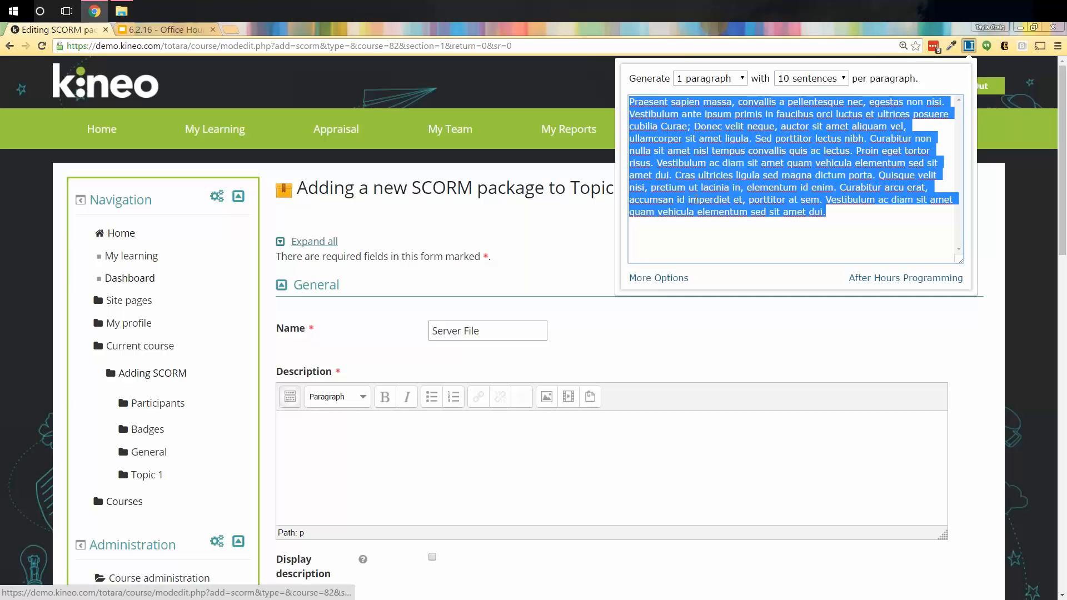
left_click(488, 469)
type("Praesent sapien massa, convallis a pellentesque nec, egestas non nisi. Vestibulum ante ipsum primis in faucibus orci luctus et ultrices posuere cubilia Curae; Donec velit neque, auctor sit amet aliquam vel, ullamcorper sit amet ligula. Sed porttitor lectus nibh. Curabitur non nulla sit amet nisl tempus convallis quis ac lectus. Proin eget tortor risus. Vestibulum ac diam sit amet quam vehicula elementum sed sit amet dui. Cras ultricies ligula sed magna dictum porta. Quisque velit nisi, pretium ut lacinia in, elementum id enim. Curabitur arcu erat, accumsan id imperdiet et, porttitor at sem. Vestibulum ac diam sit amet quam vehicula elementum sed sit amet dui.")
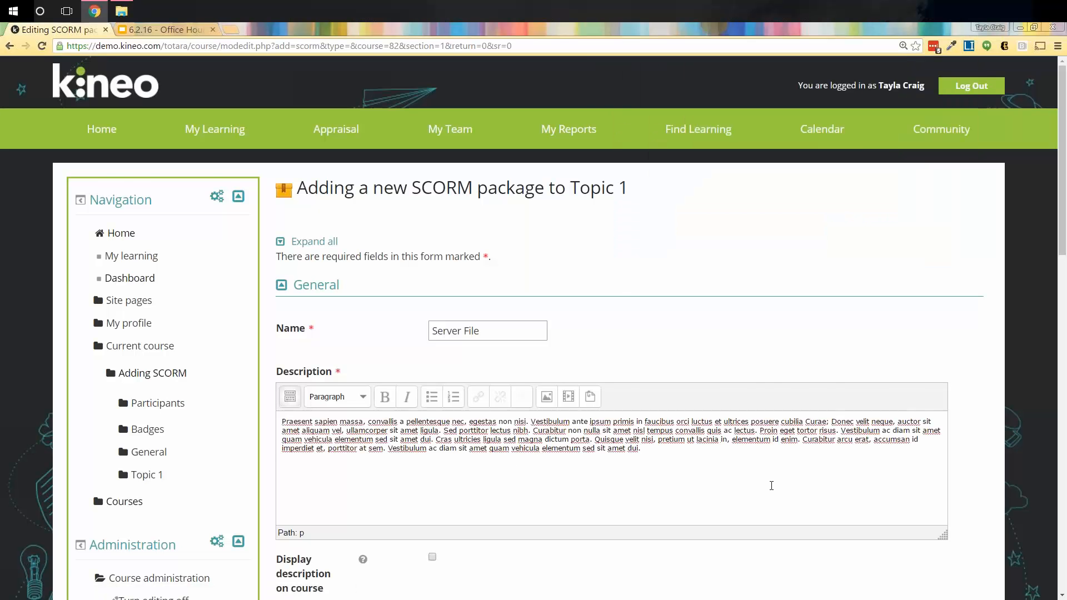
Step: Set the package file to difficultconversations.zip from the server repository, linked as an alias/shortcut
scroll(772, 486, "down", 4)
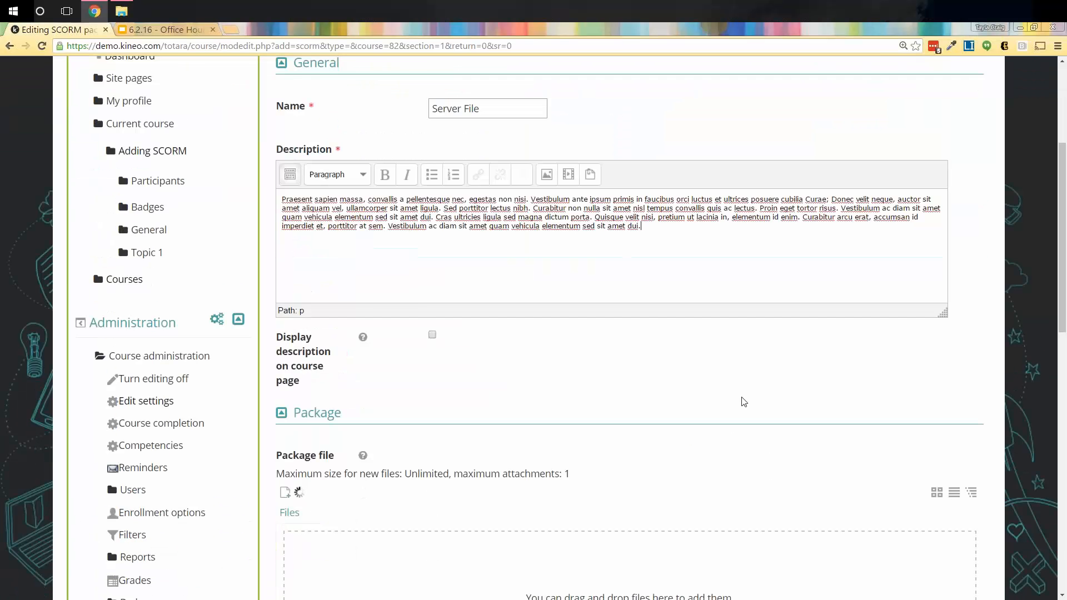
scroll(745, 401, "down", 2)
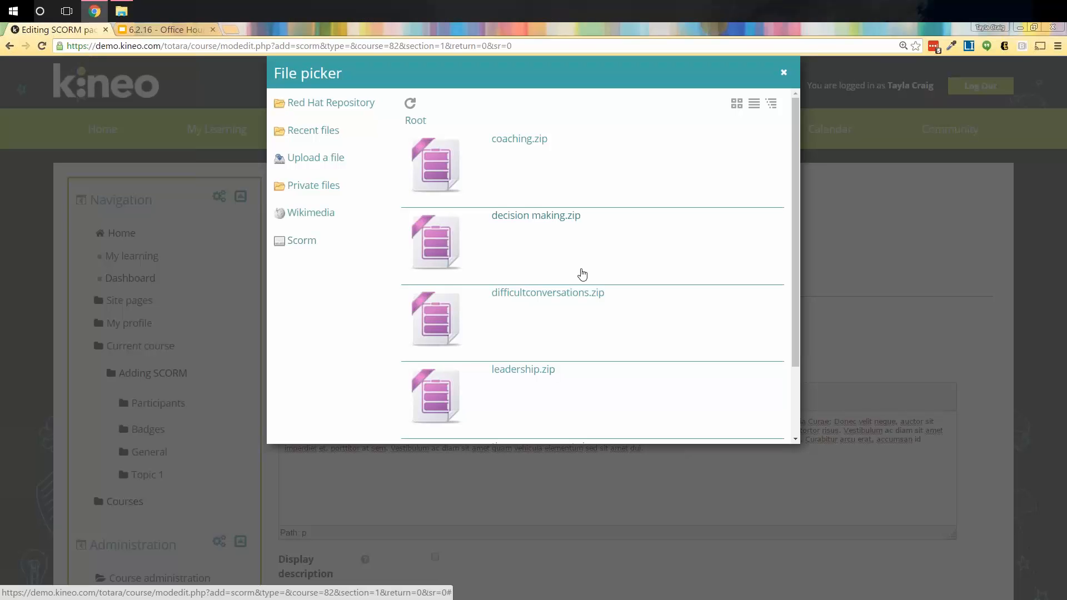
scroll(591, 245, "down", 2)
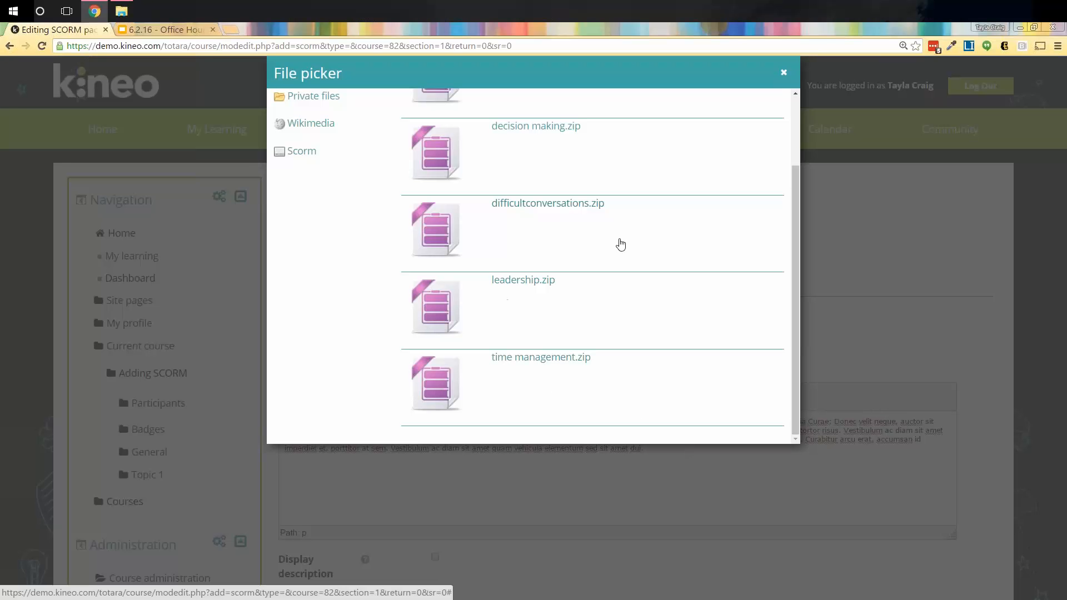
left_click(555, 210)
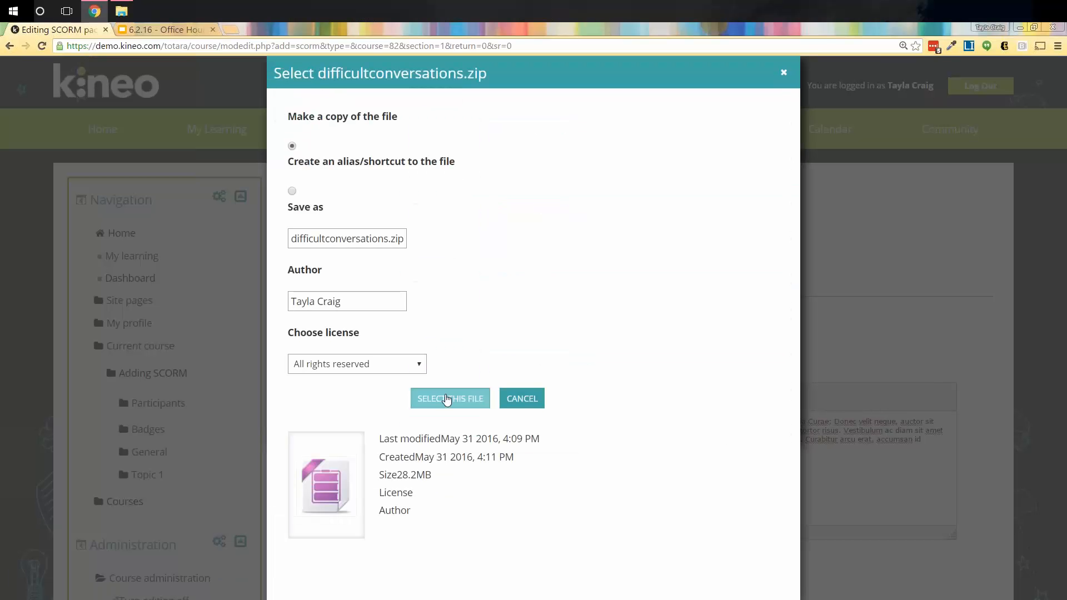
left_click(291, 192)
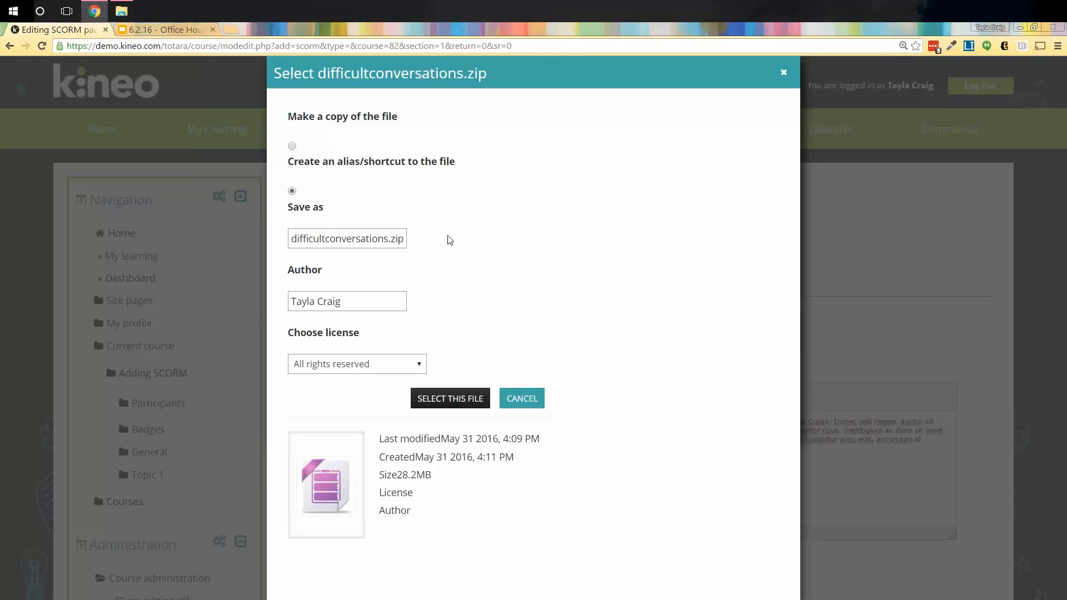
left_click(444, 405)
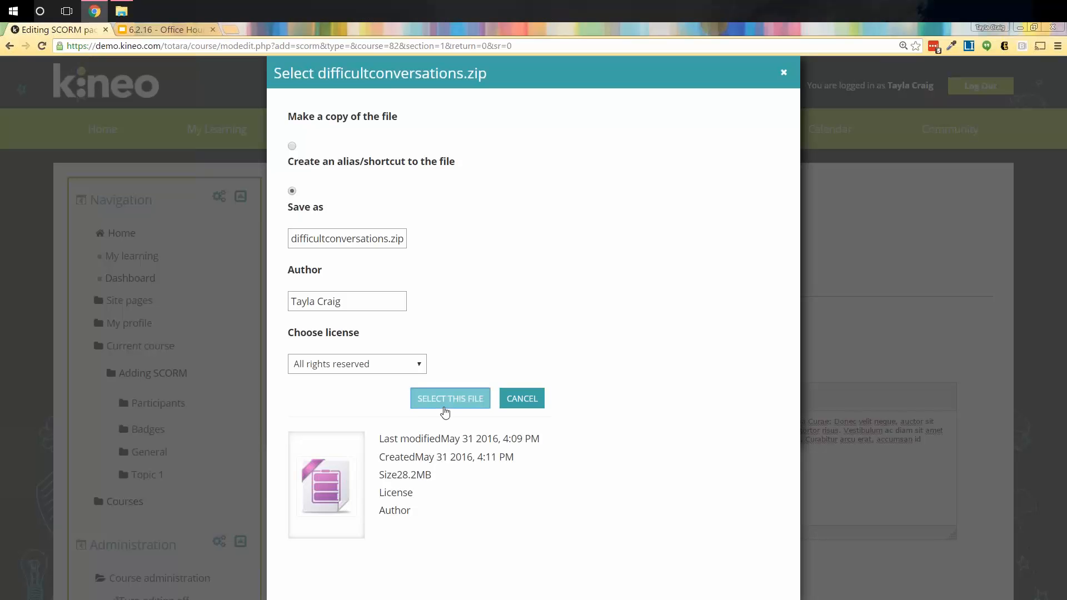
scroll(452, 401, "down", 5)
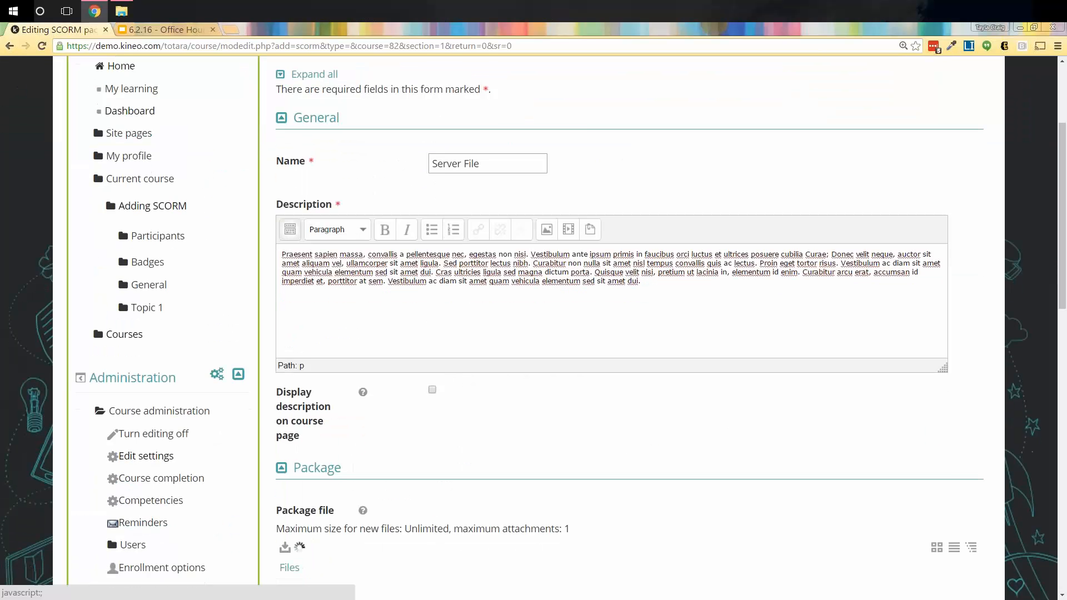
scroll(695, 446, "down", 3)
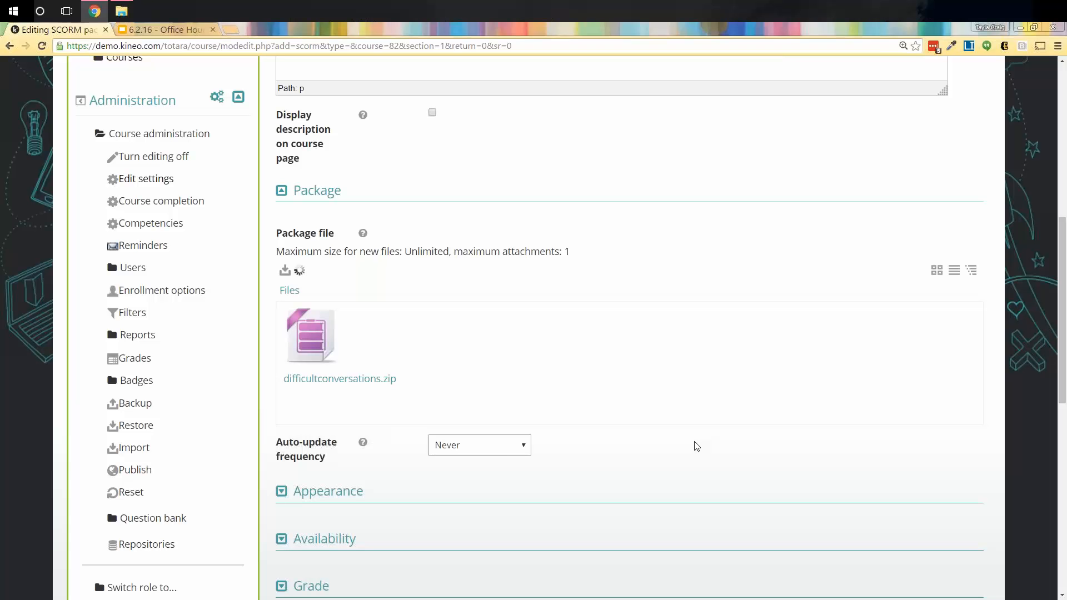
Step: Check the auto-update frequency choices, keep Never, and save the SCORM package, returning to the course
left_click(496, 451)
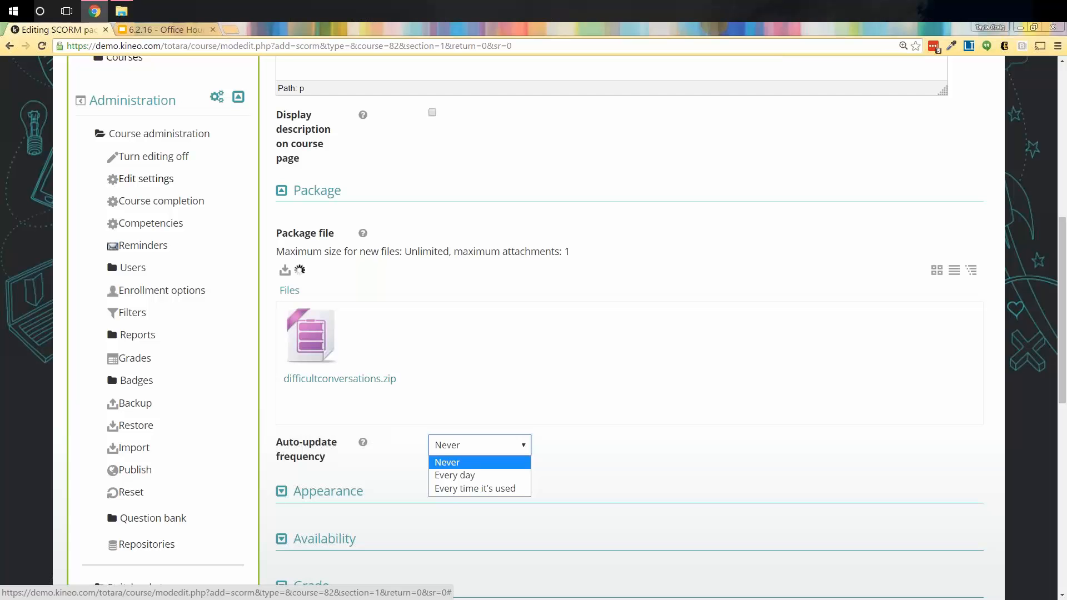
left_click(687, 430)
scroll(687, 431, "down", 10)
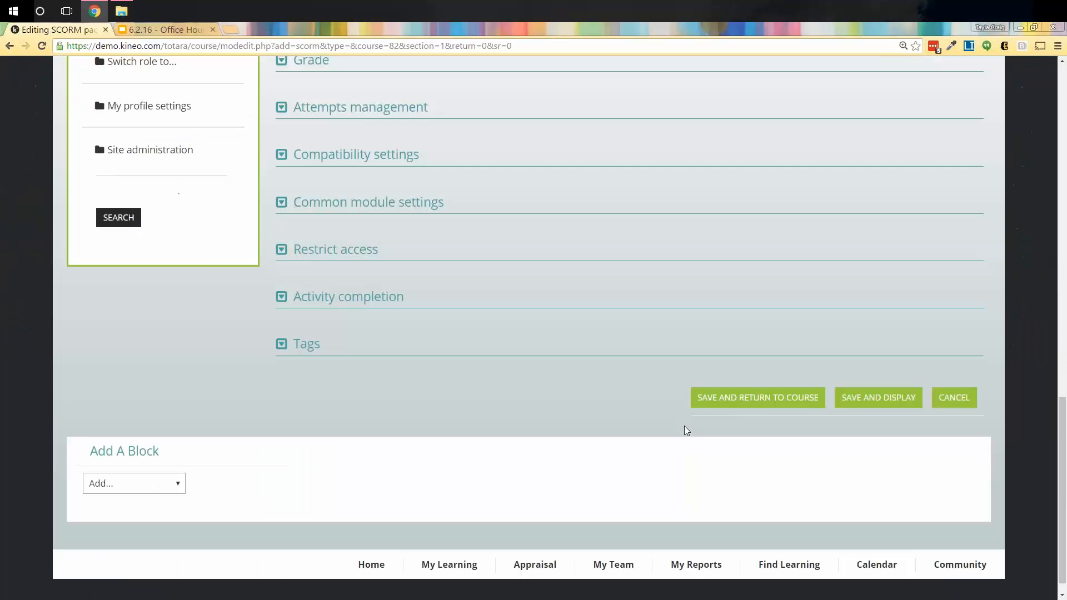
left_click(761, 380)
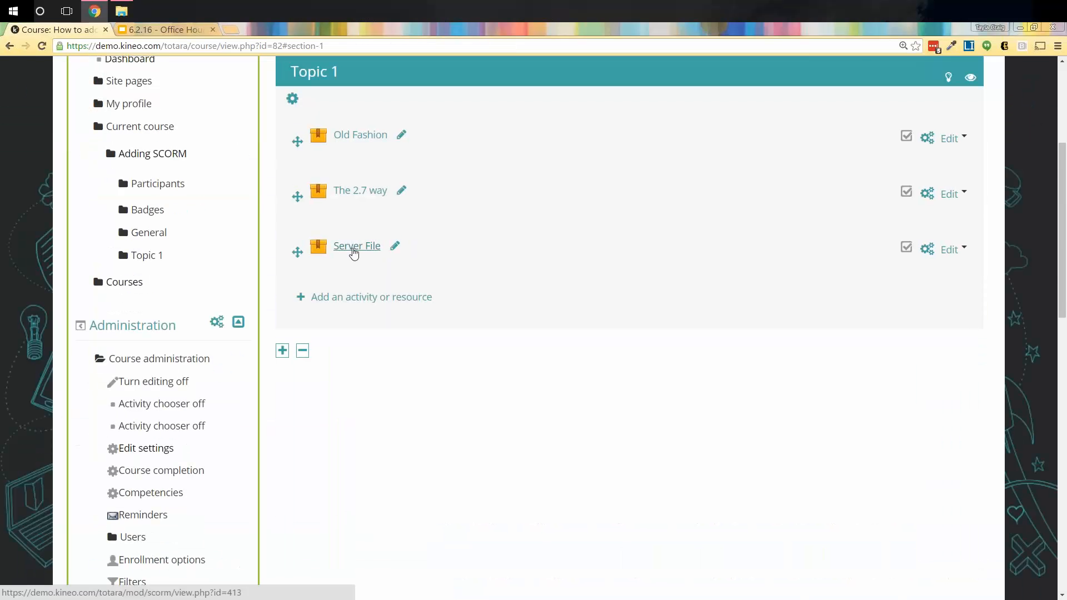
Step: Launch the Server File package, enlarge its player window, skip the intro to check the content, and close the player
left_click(355, 251)
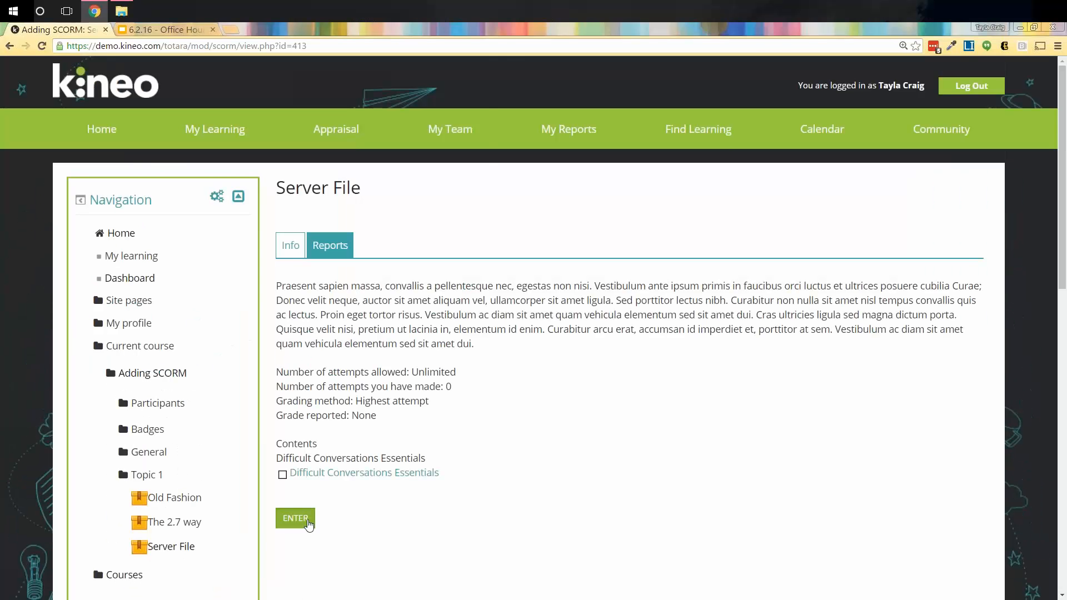
left_click(309, 524)
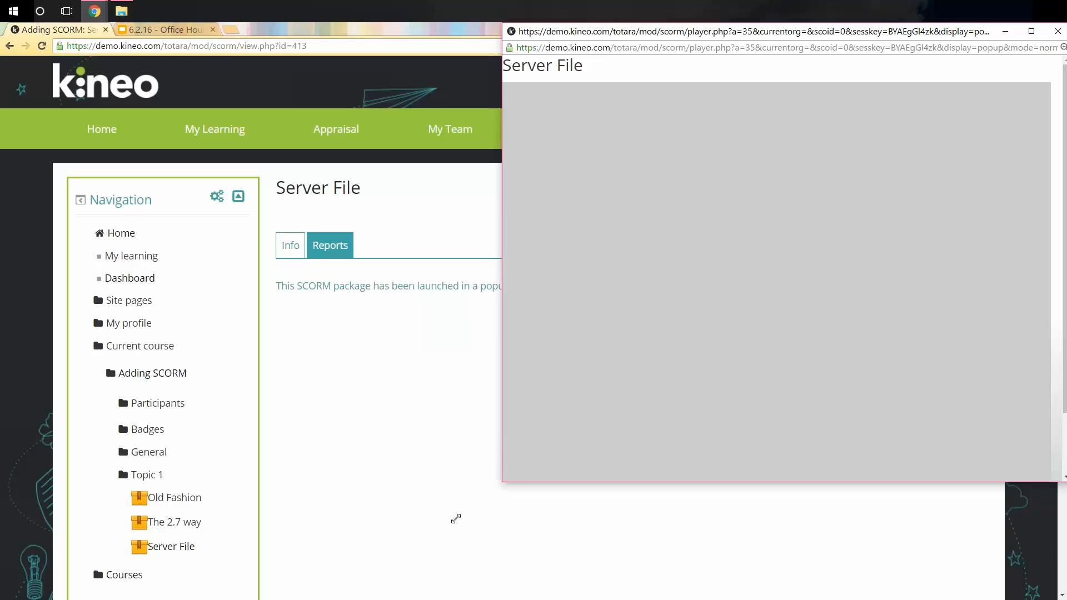
left_click_drag(456, 518, 362, 565)
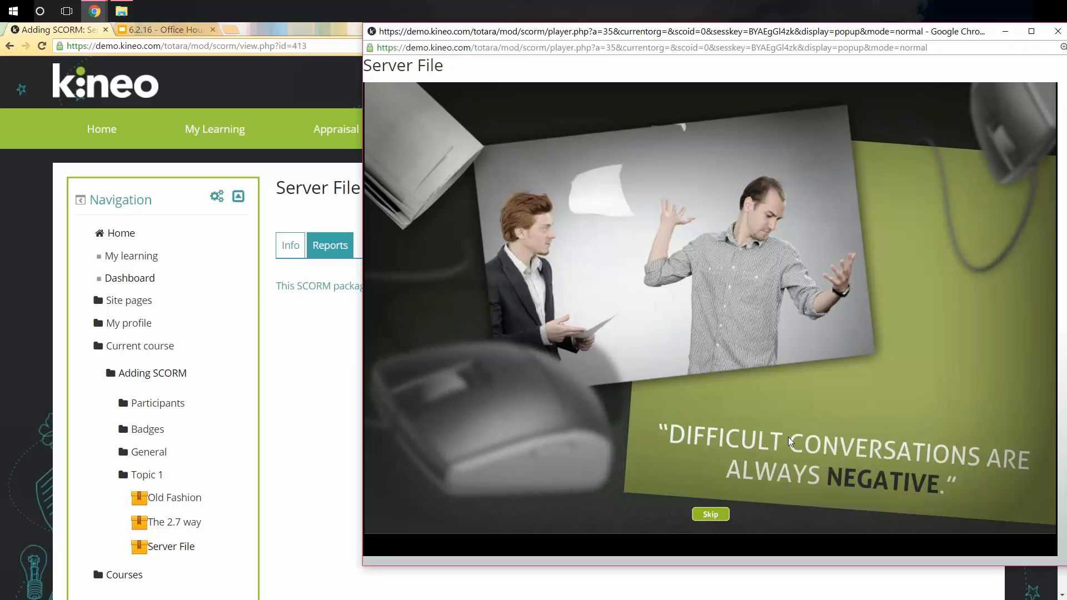
left_click(714, 515)
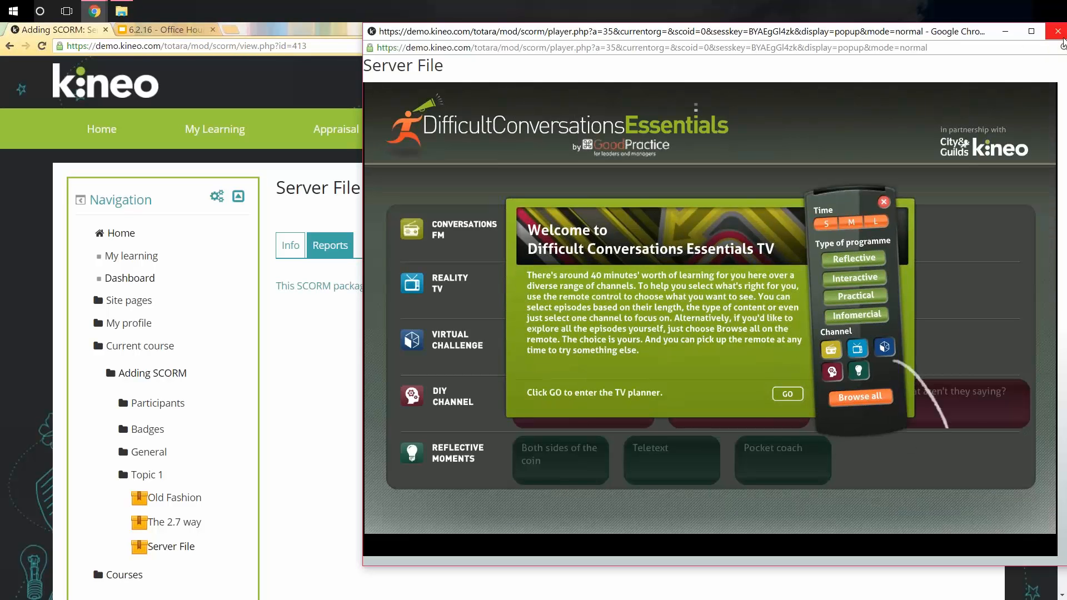
left_click(1059, 33)
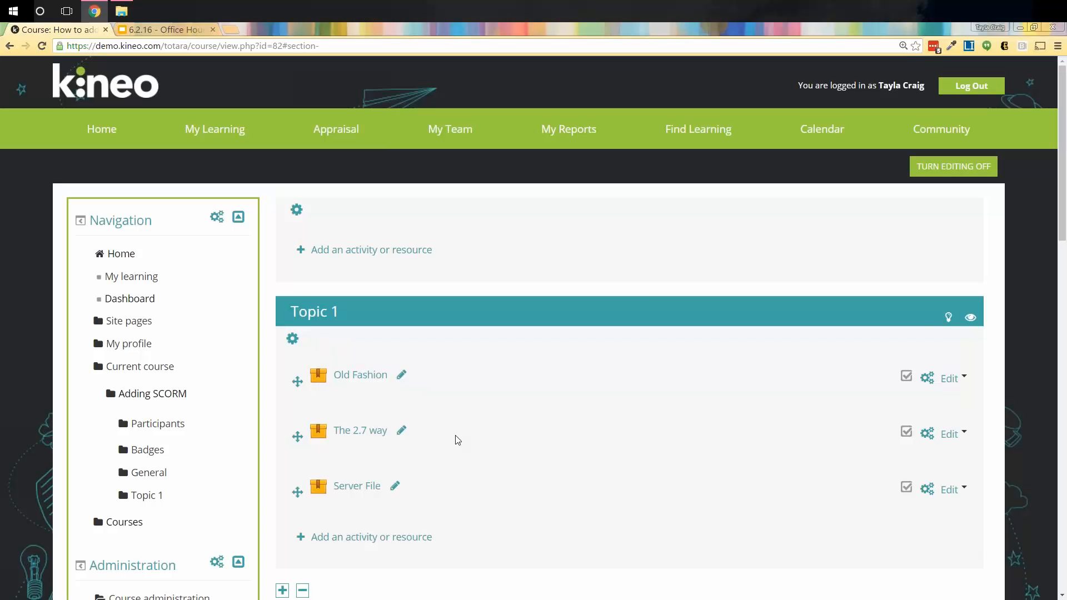
Step: Switch to the Google Slides deck and present its closing Thank You slide full screen
left_click(178, 35)
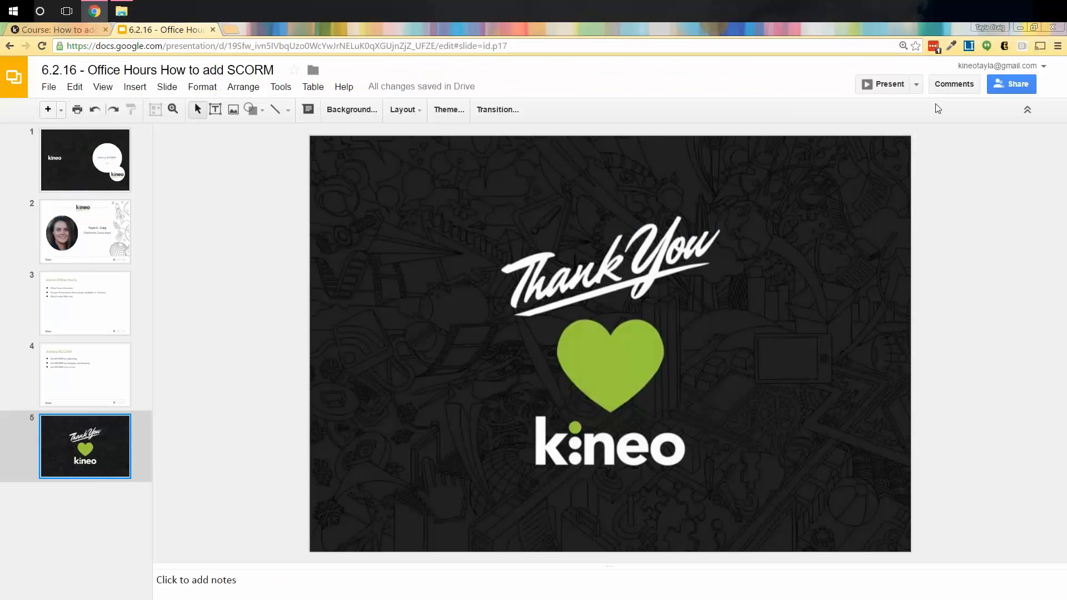
left_click(890, 84)
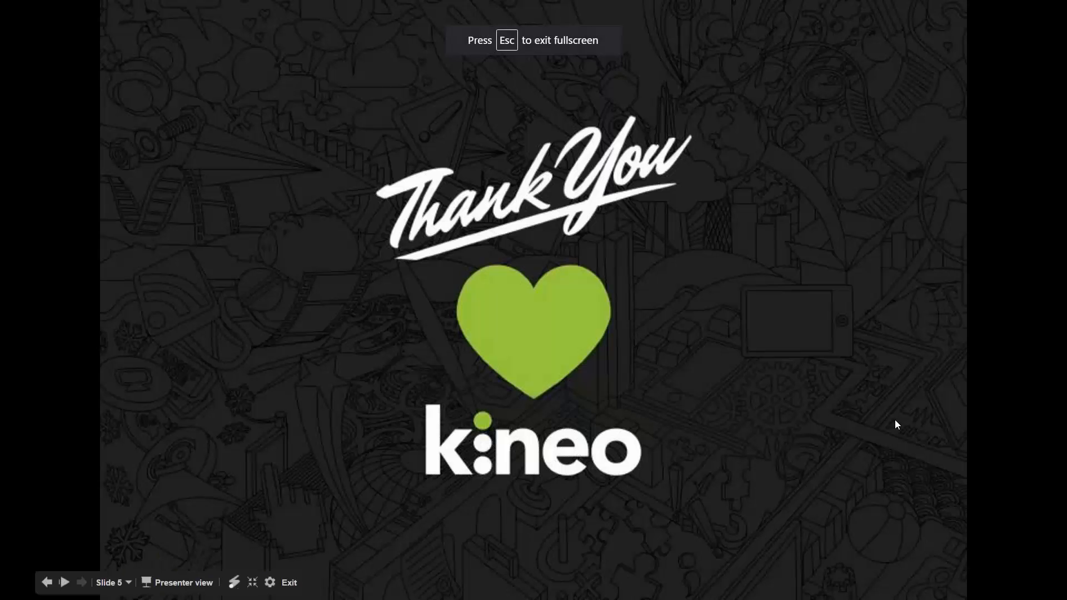